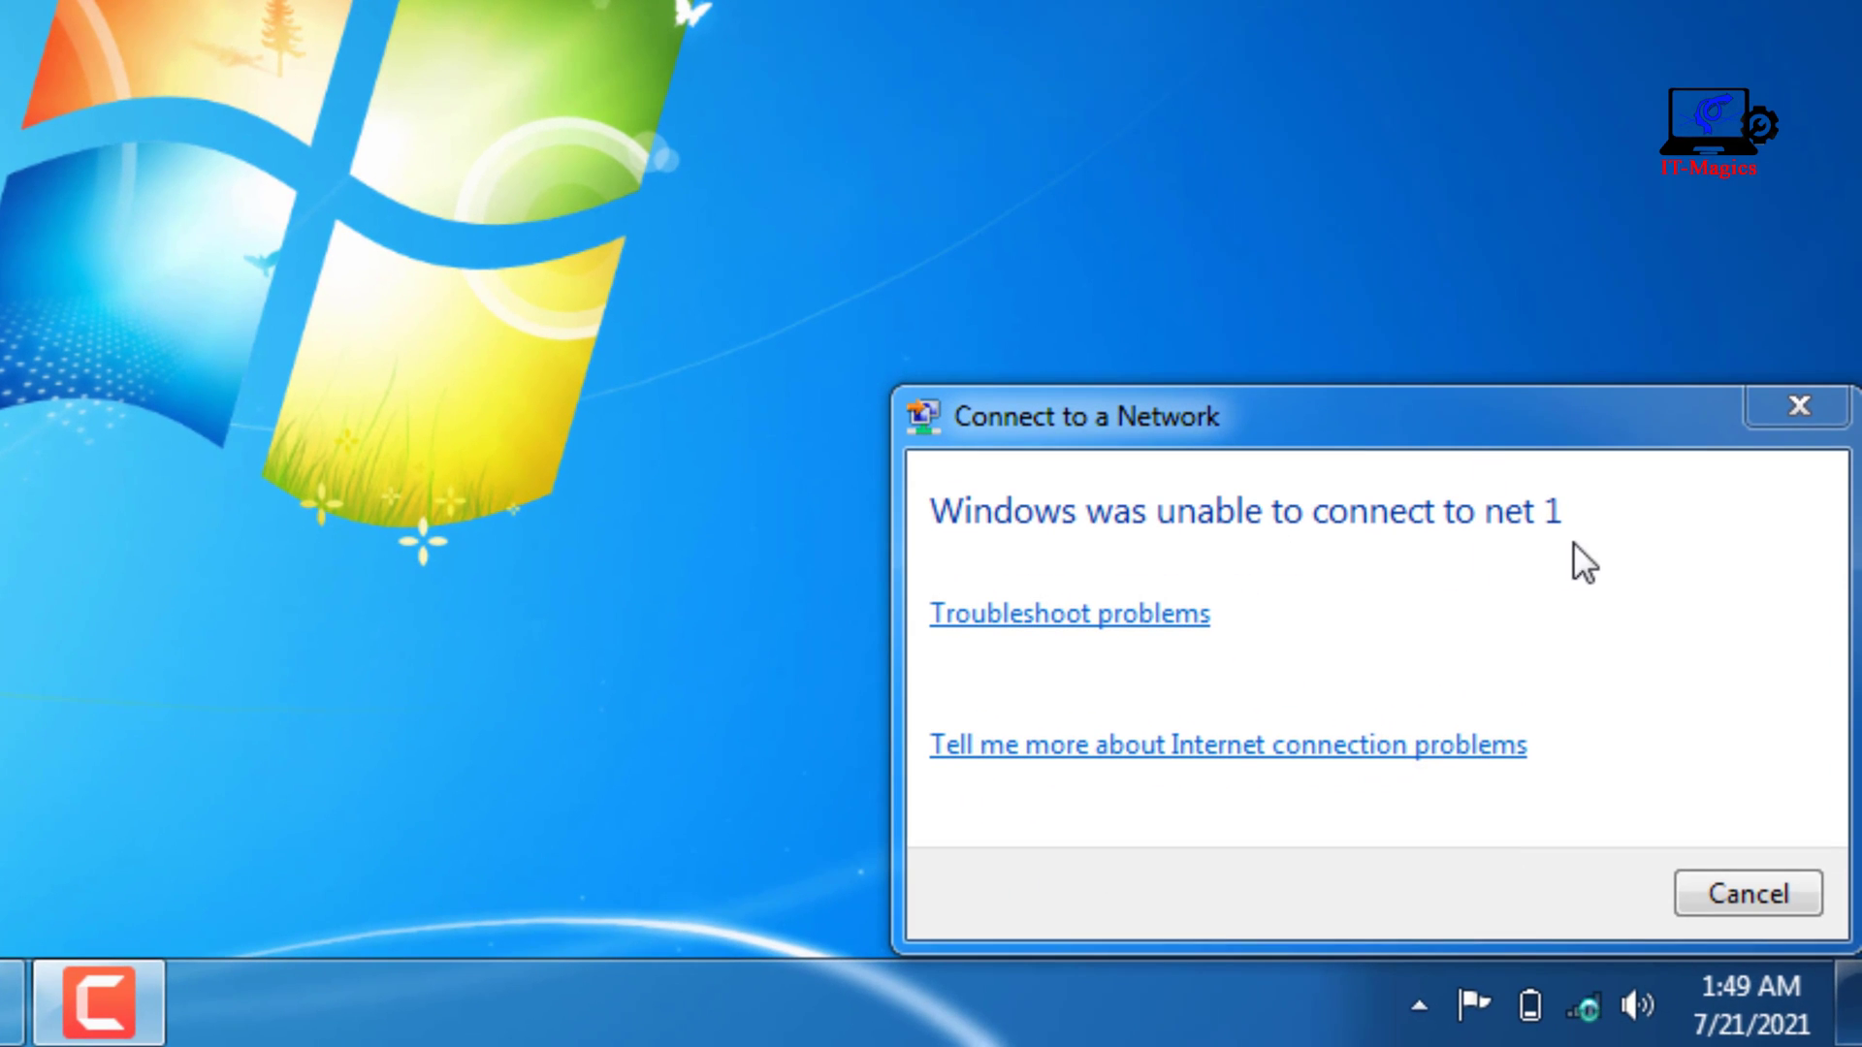
Step: Dismiss the connection error and retry connecting to net 1 from the tray network list
{"action": "left_click", "coordinate": [1719, 894]}
{"action": "left_click", "coordinate": [1583, 1006]}
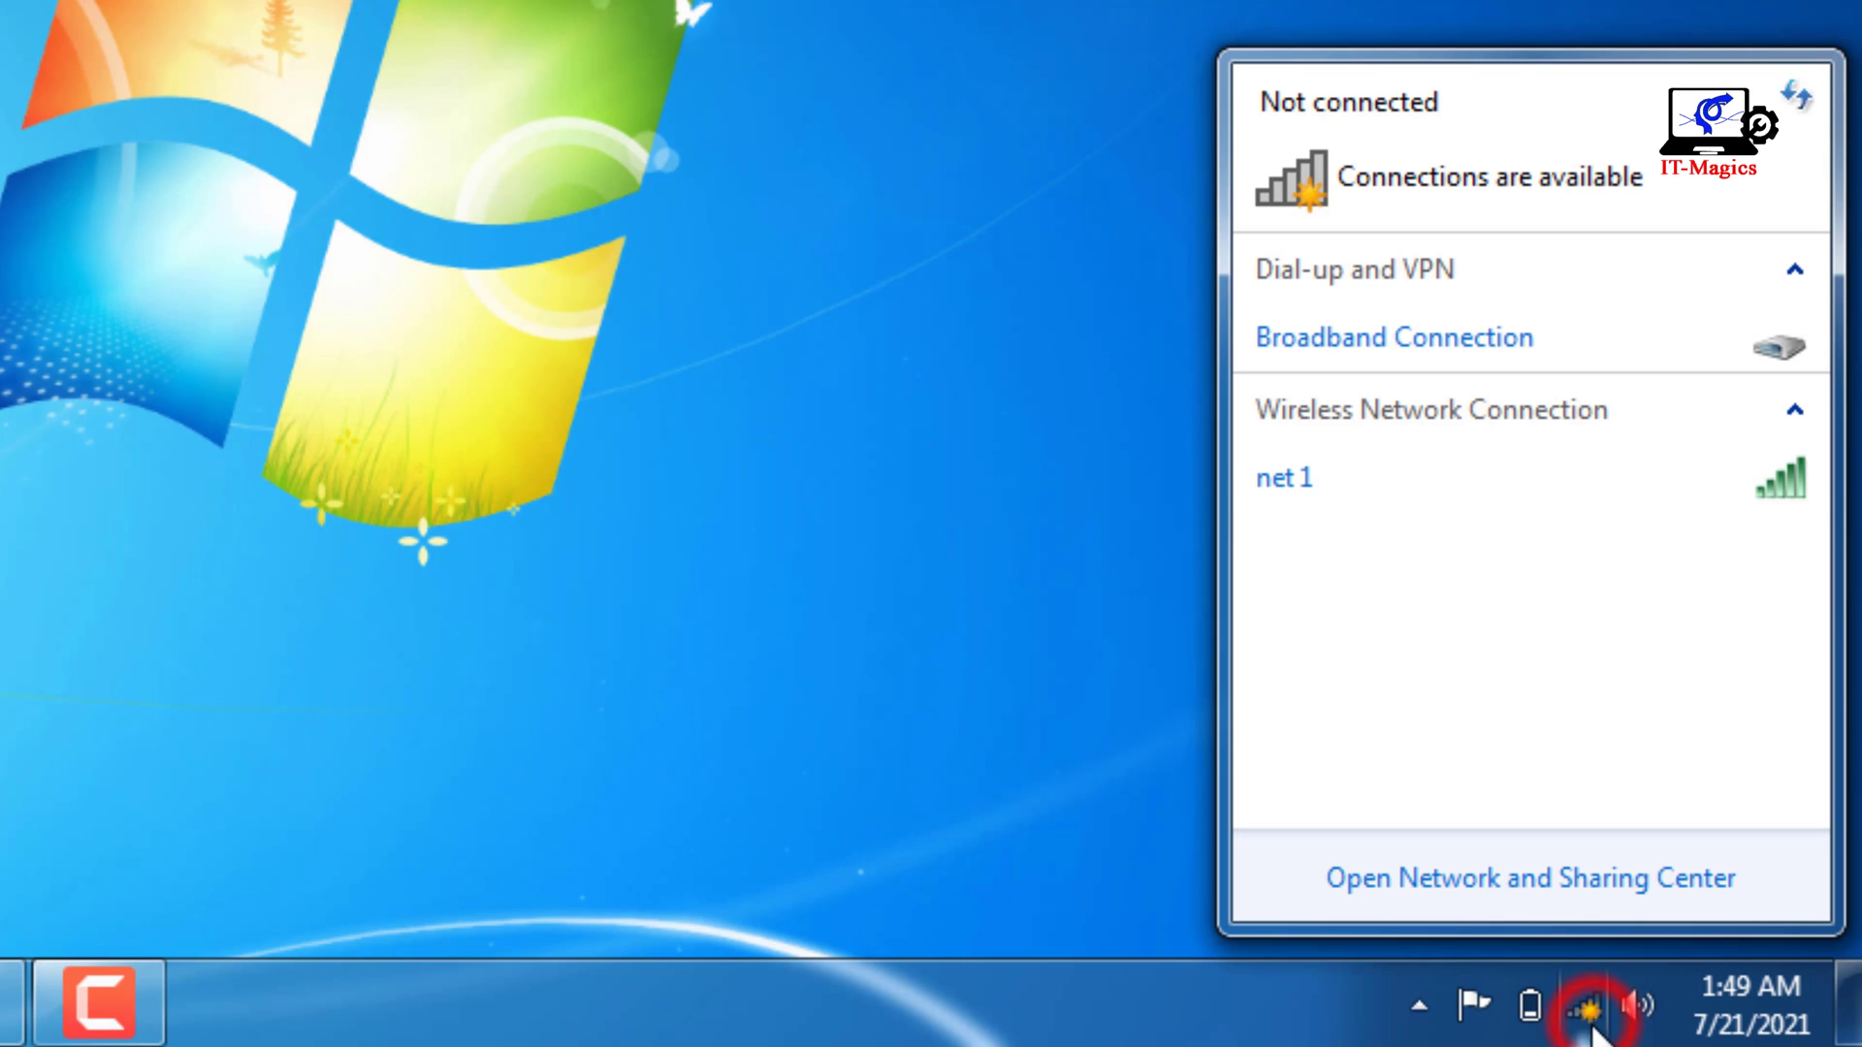
{"action": "left_click", "coordinate": [1425, 481]}
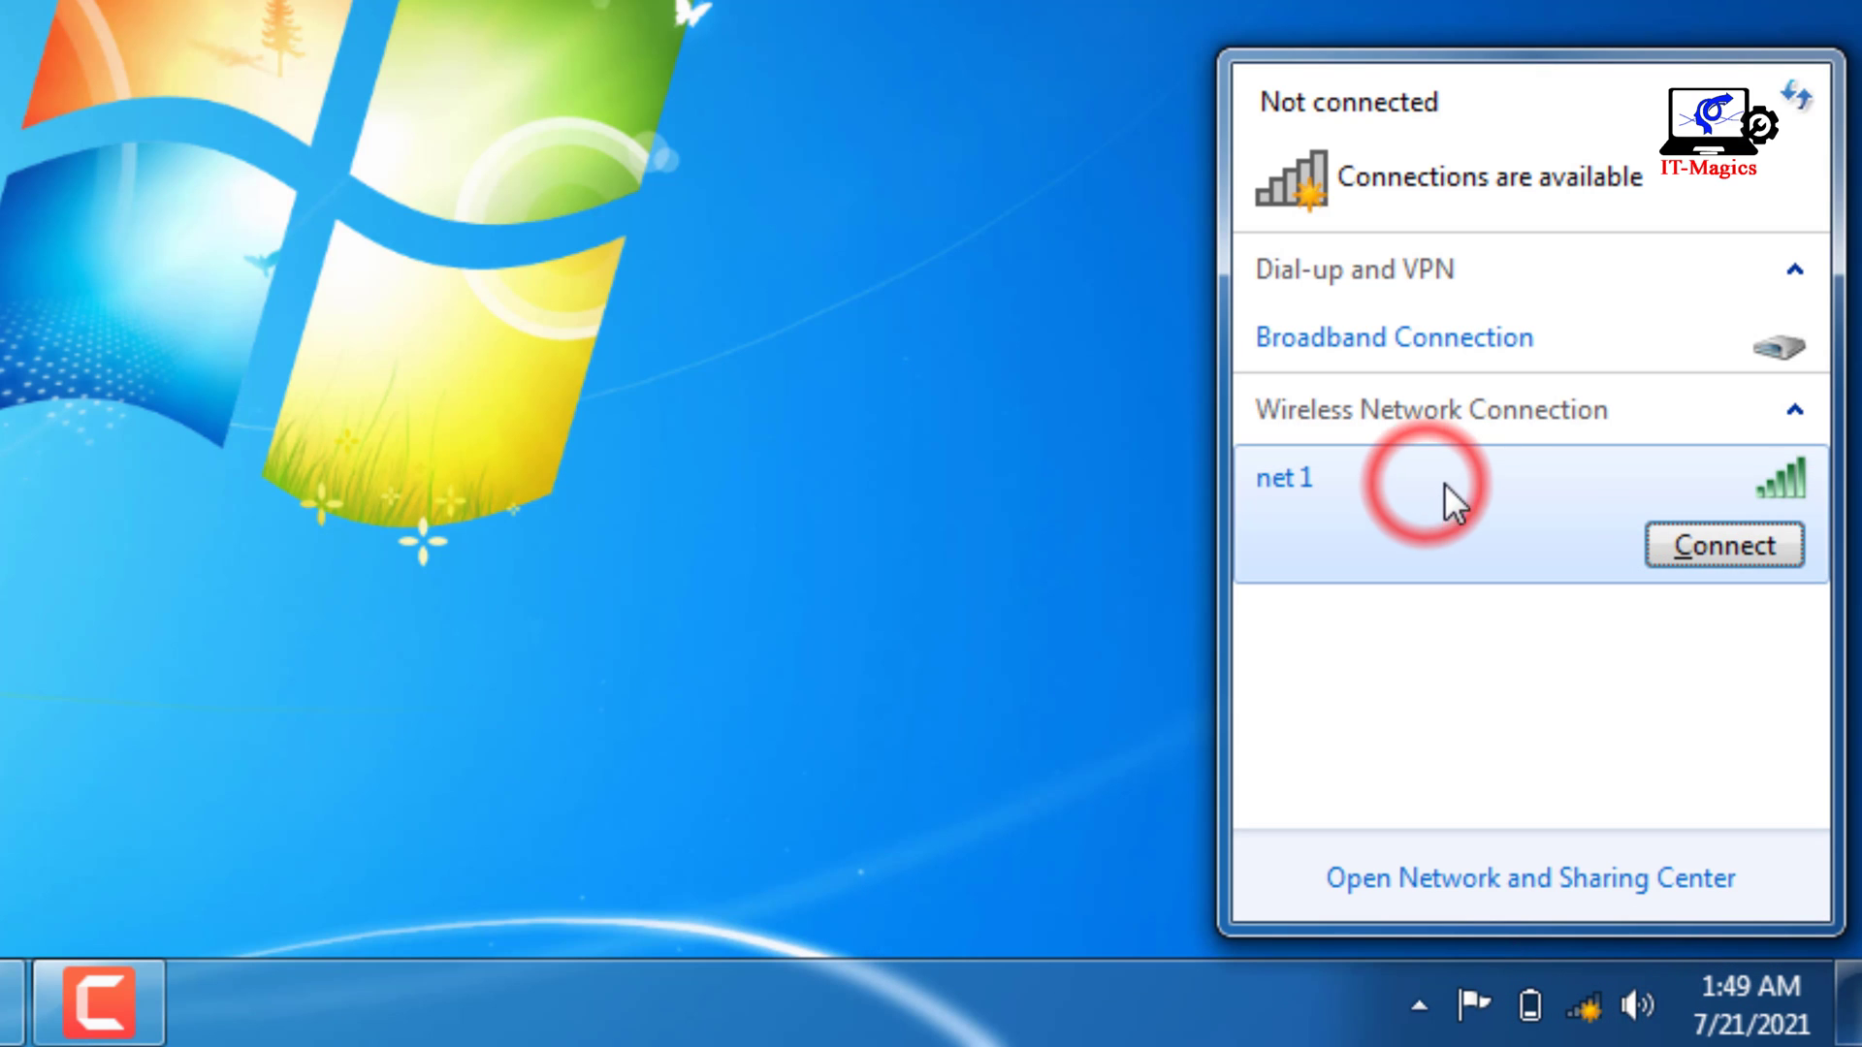
{"action": "left_click", "coordinate": [1744, 543]}
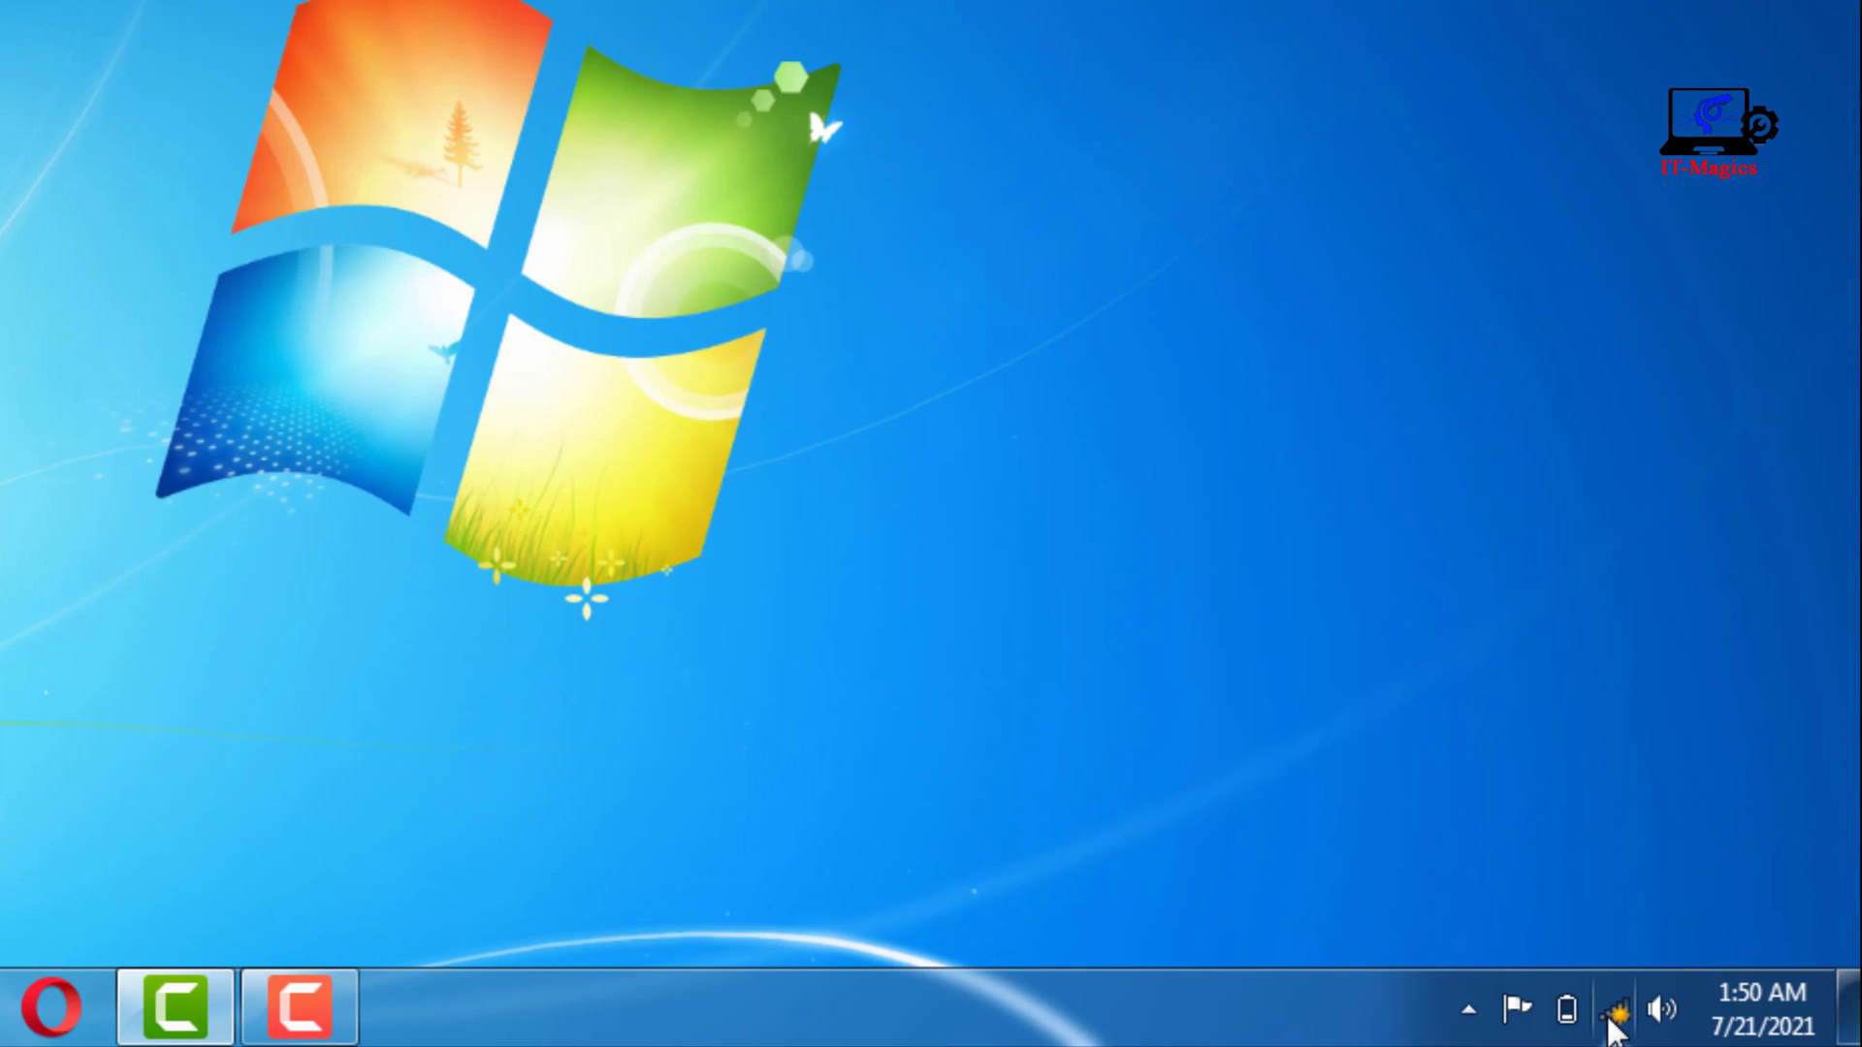
Step: Clear and re-enter the net 1 security key in its wireless network properties, then save
{"action": "left_click", "coordinate": [1610, 1016]}
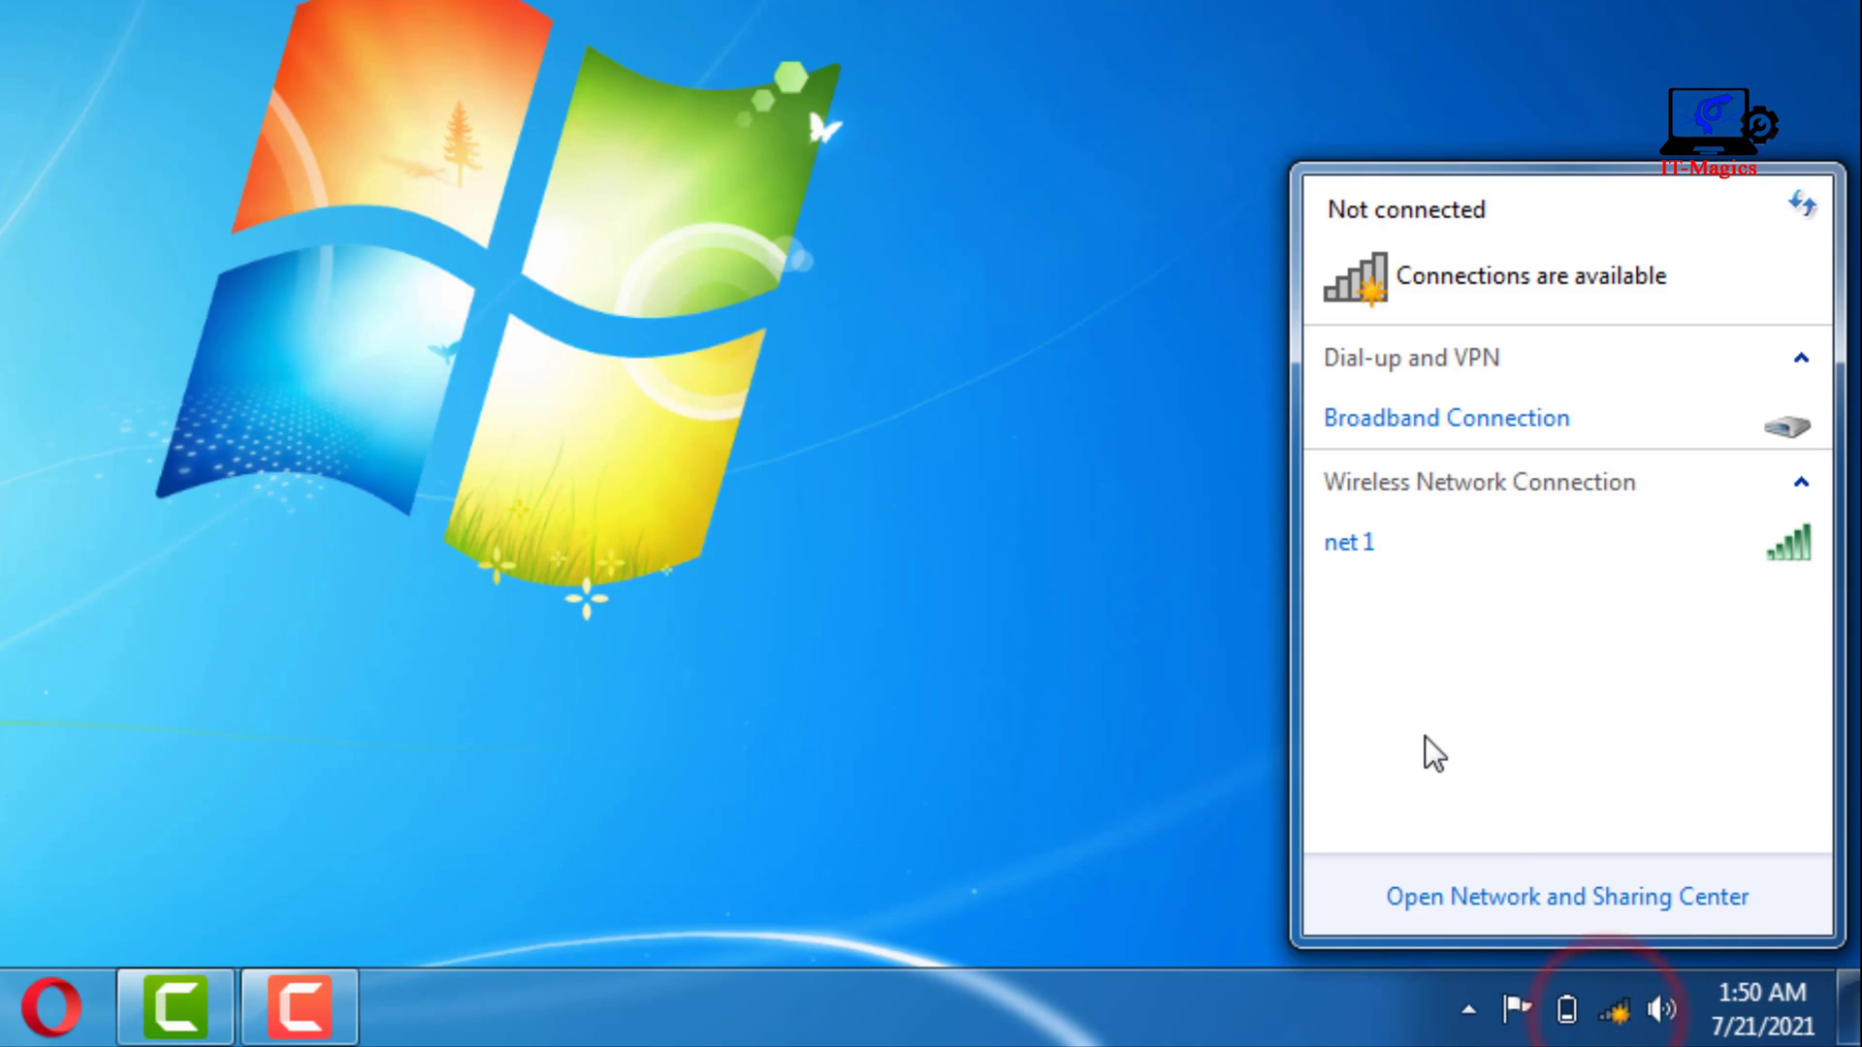
{"action": "right_click", "coordinate": [1395, 562]}
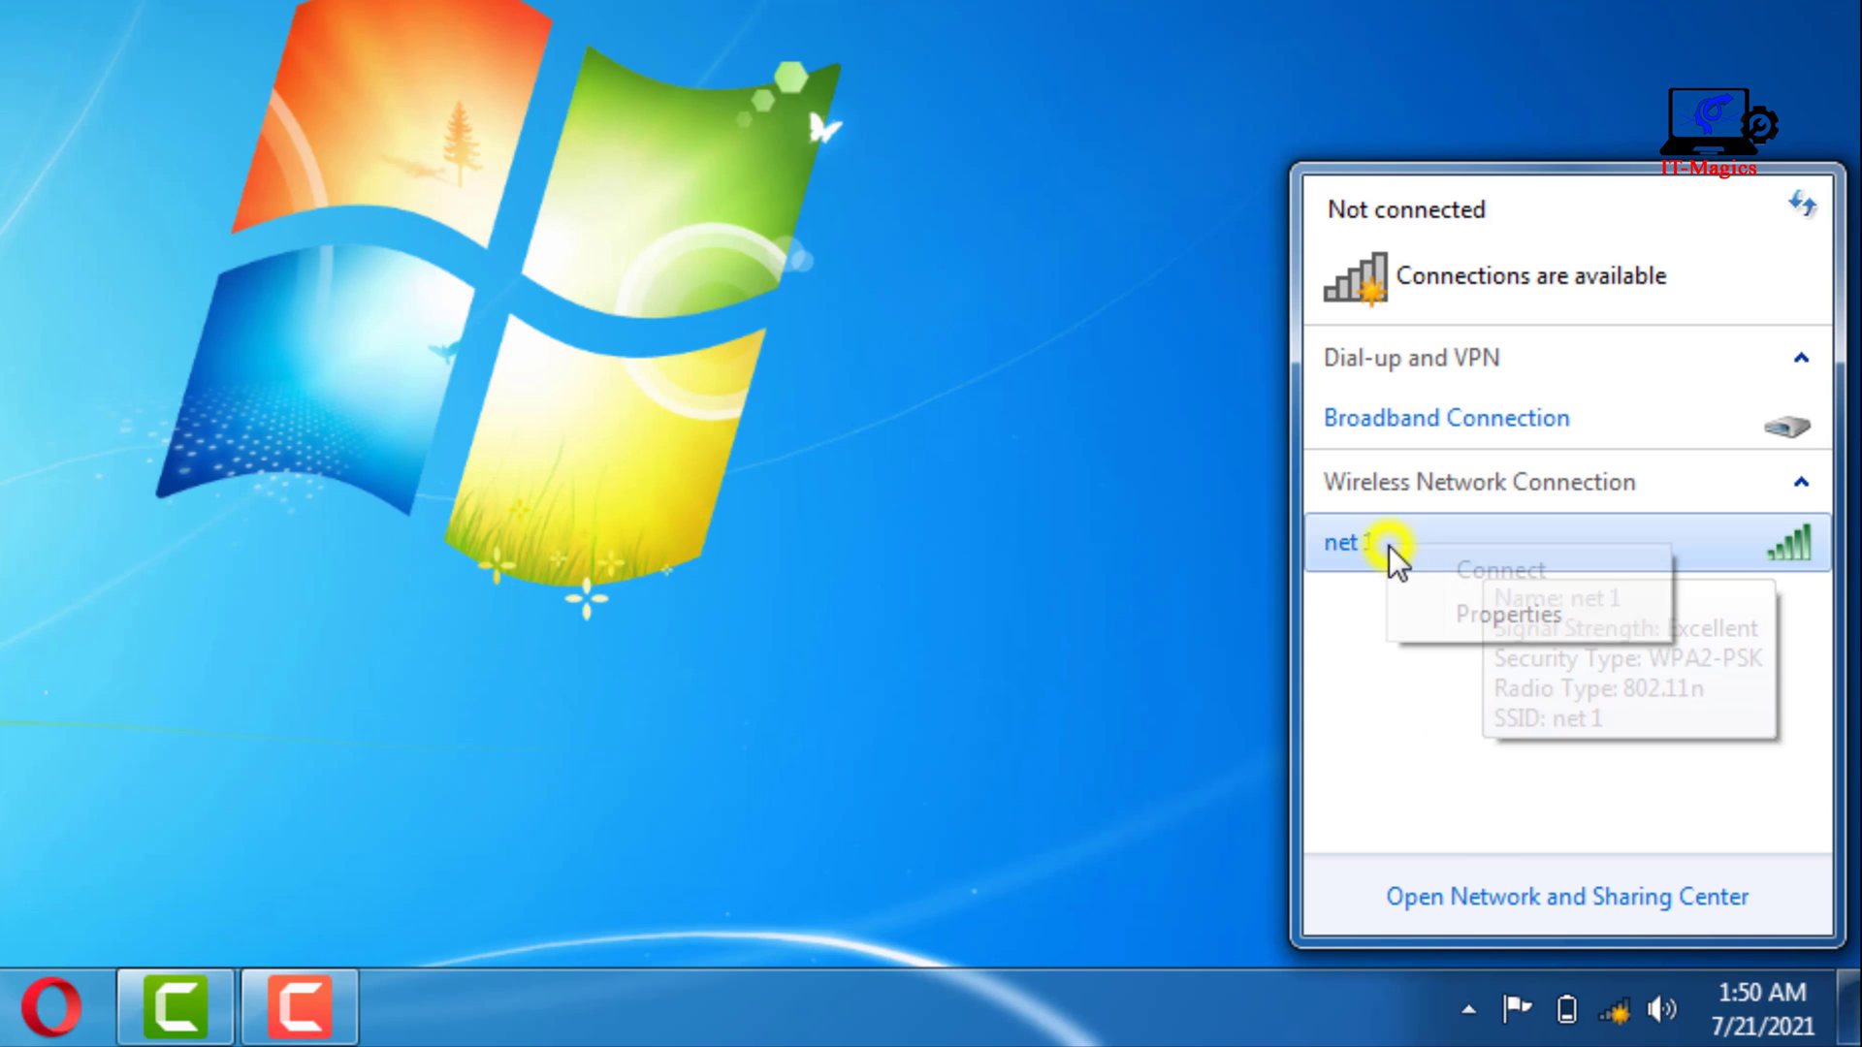
{"action": "left_click", "coordinate": [1483, 626]}
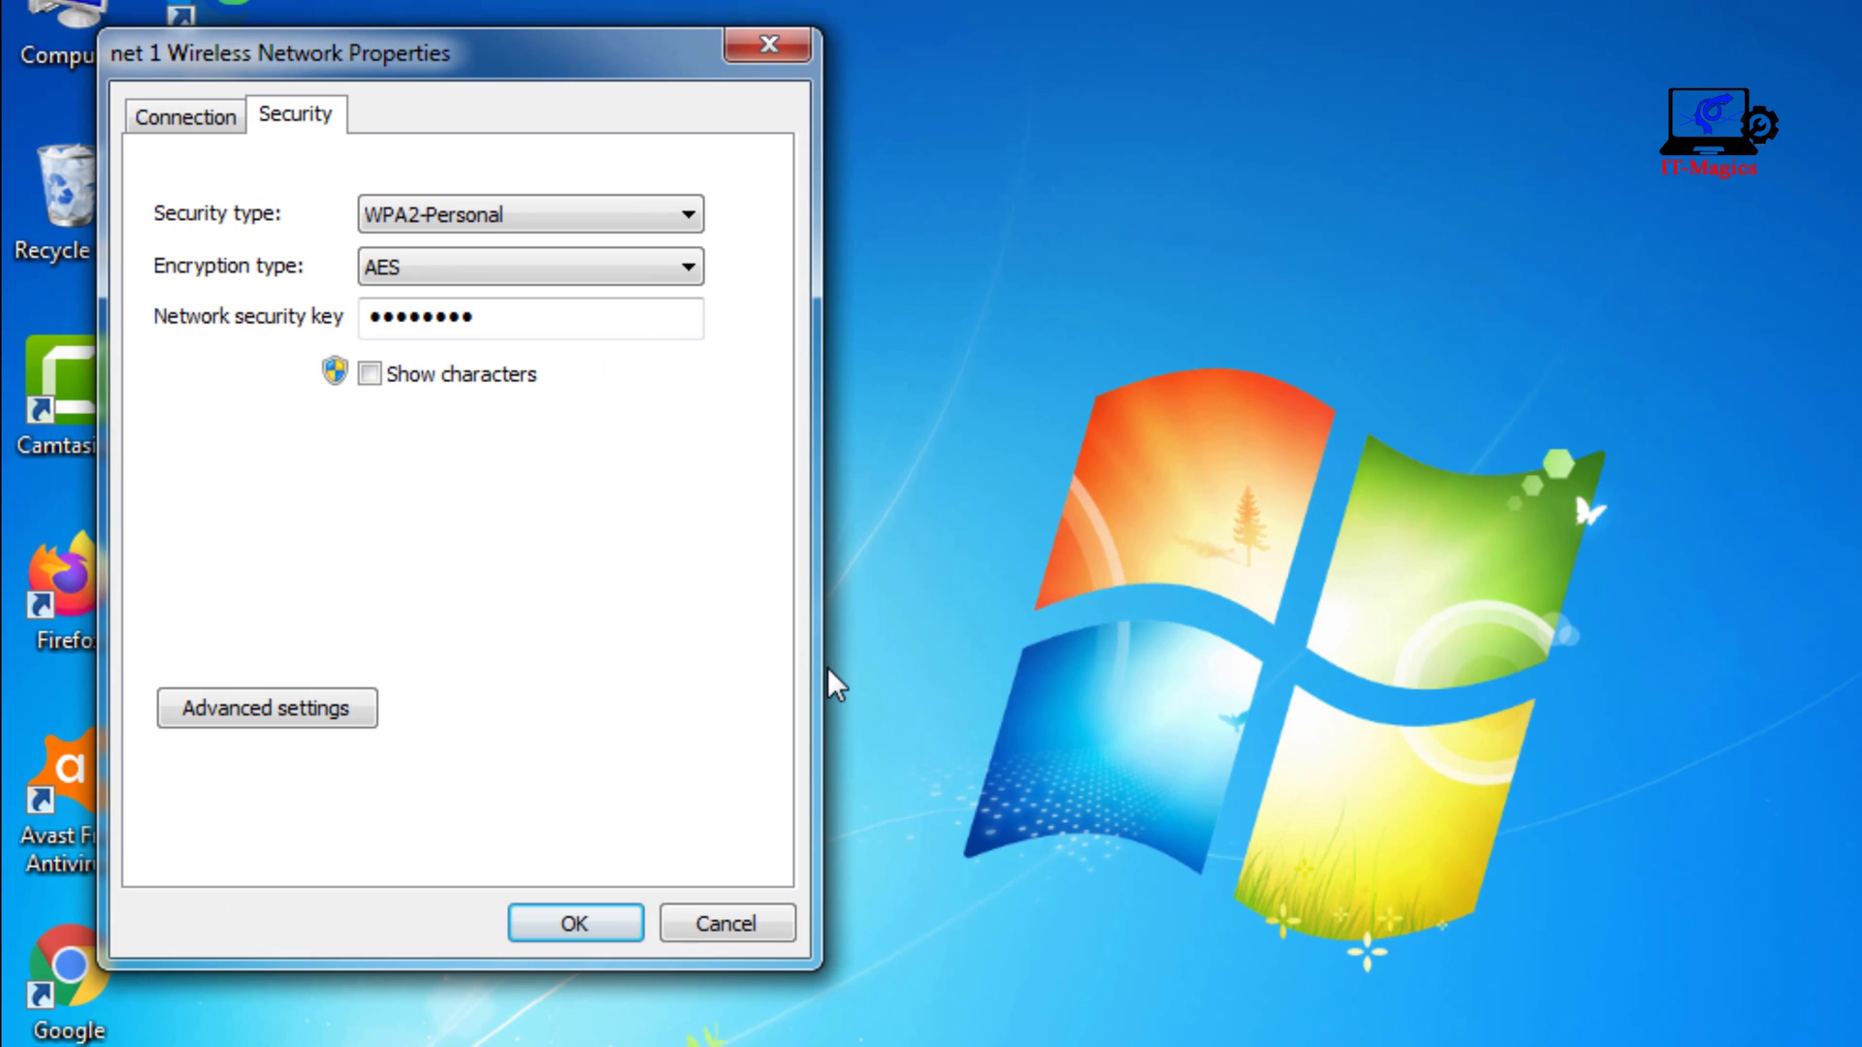
{"action": "left_click", "coordinate": [543, 312]}
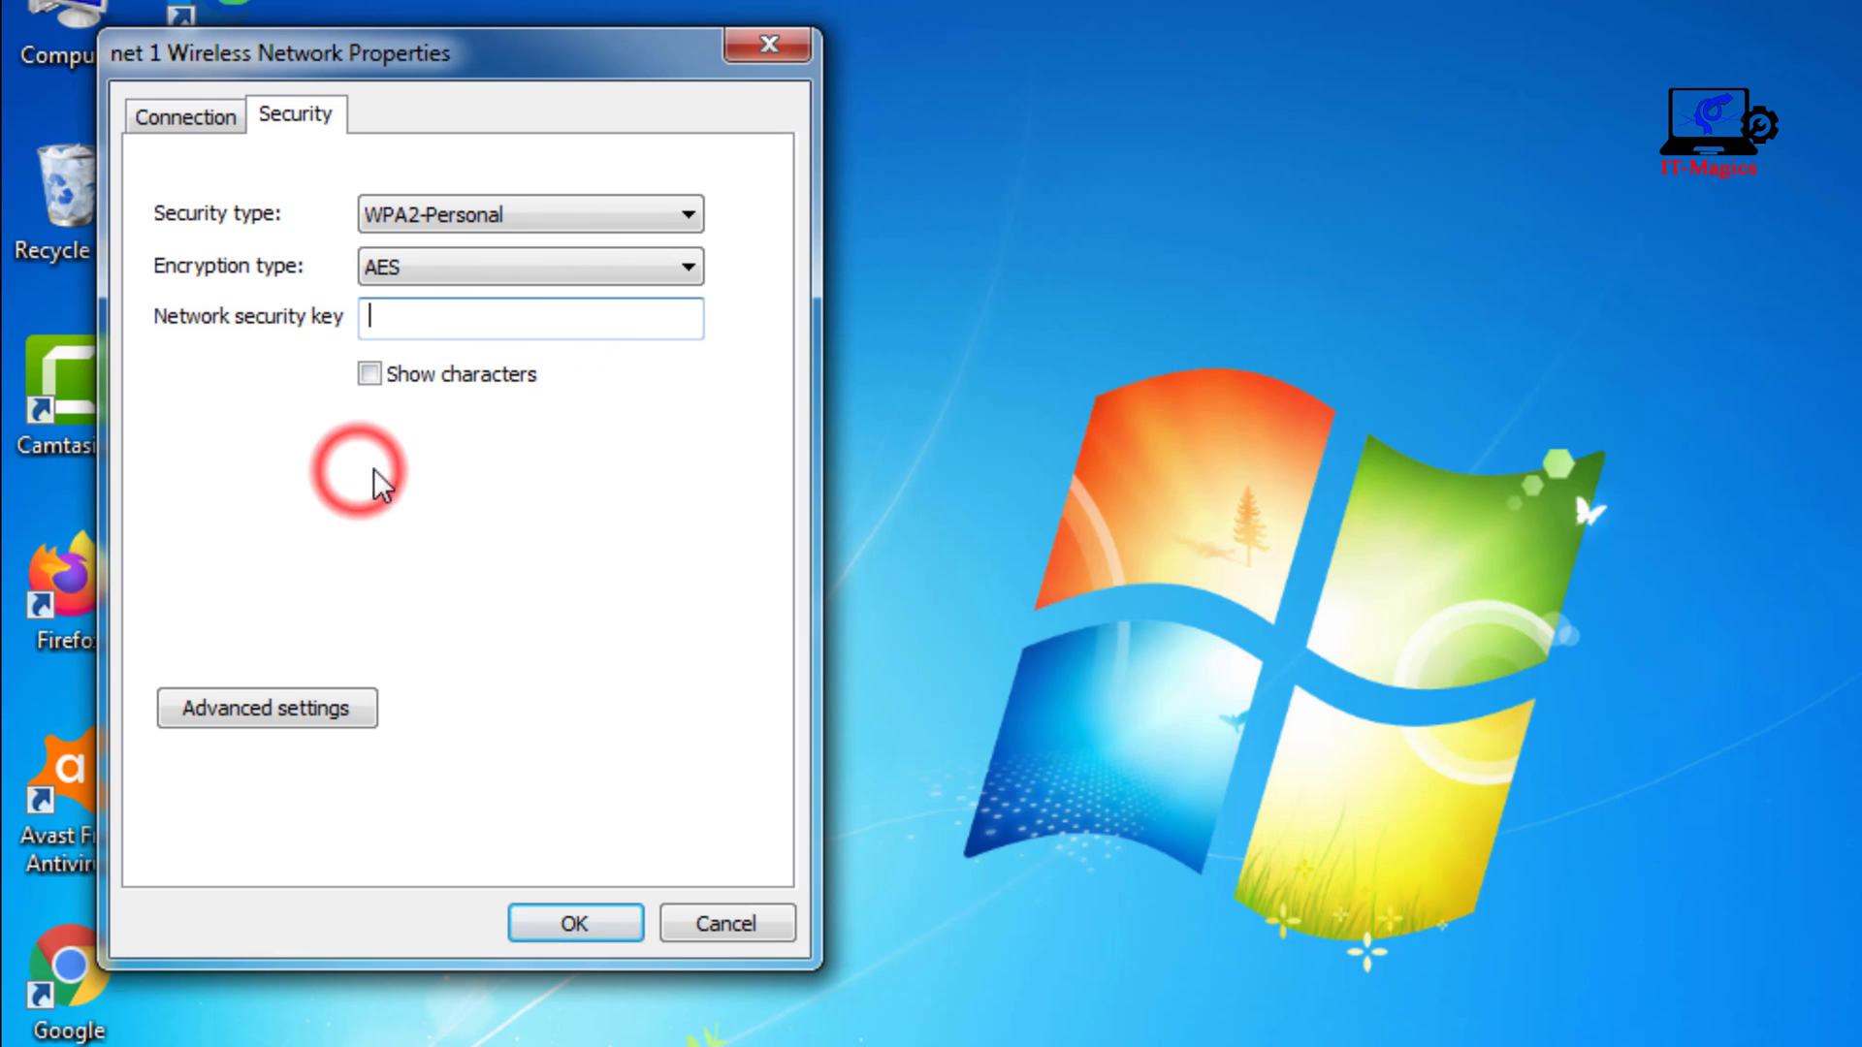
{"action": "left_click", "coordinate": [407, 448]}
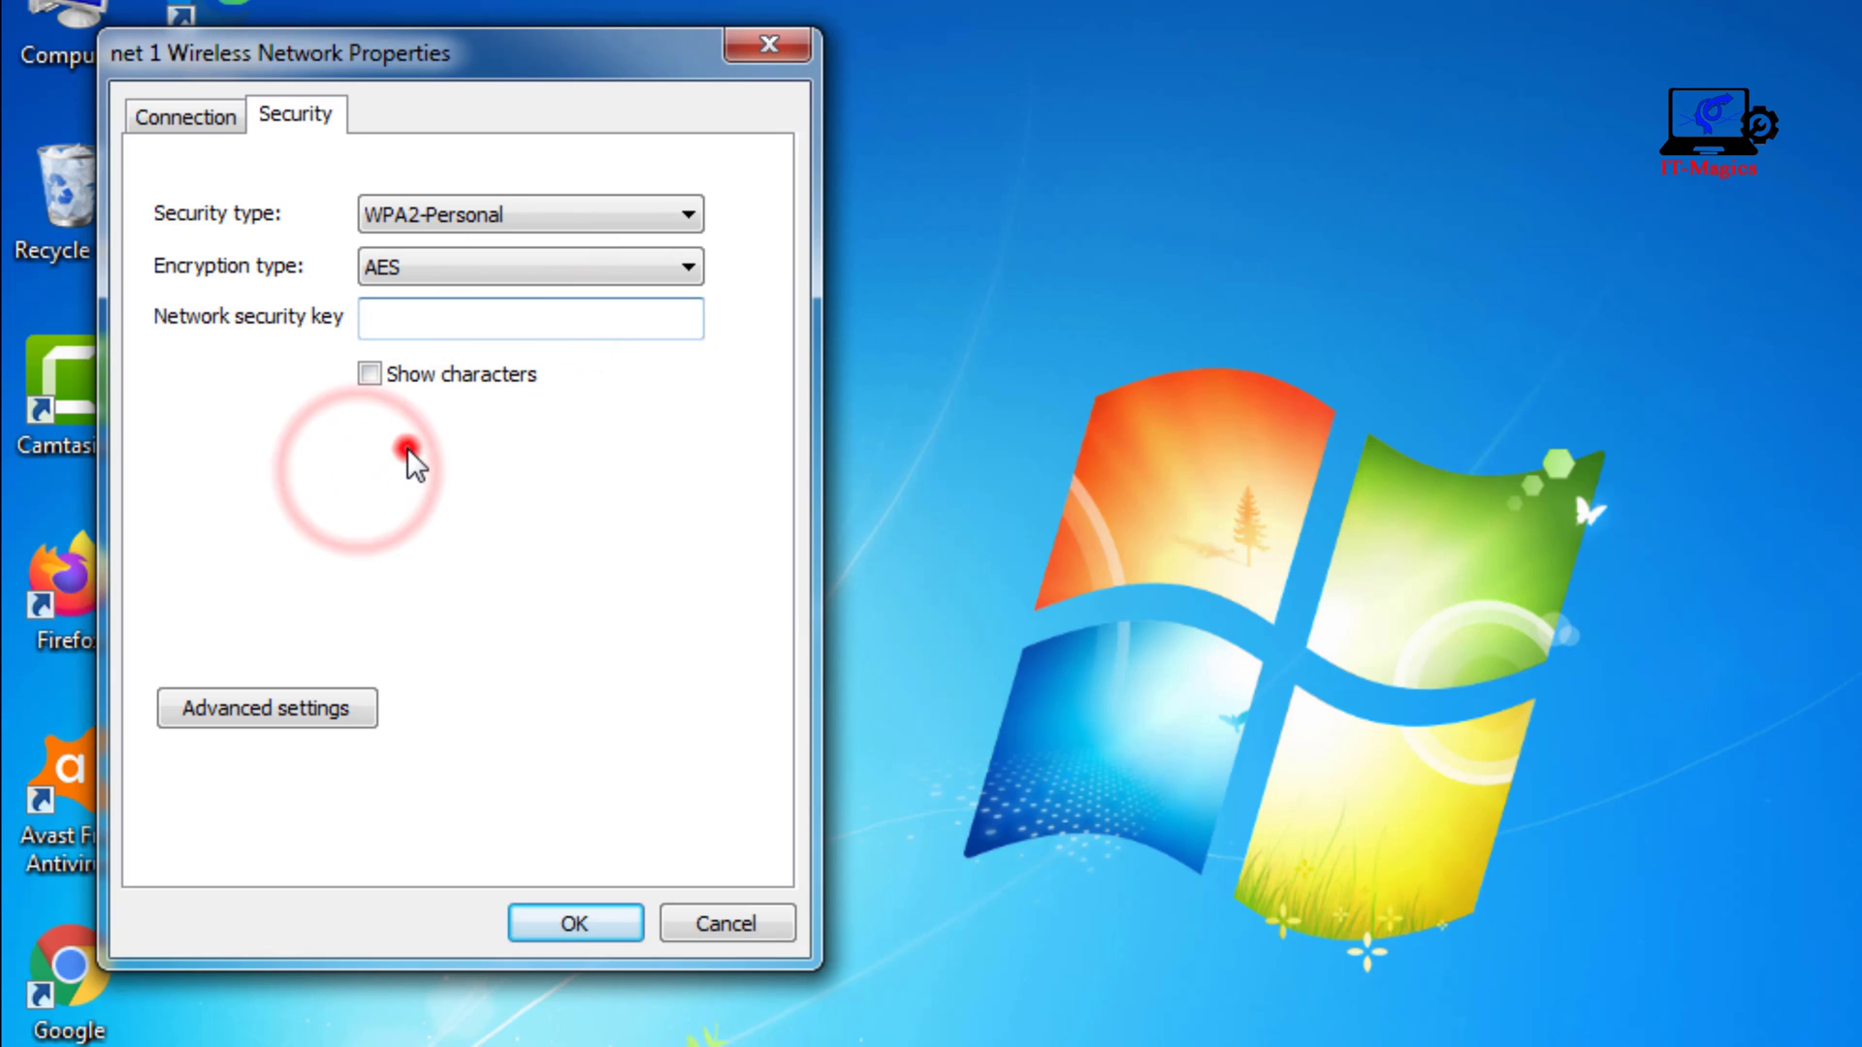
{"action": "left_click", "coordinate": [450, 316]}
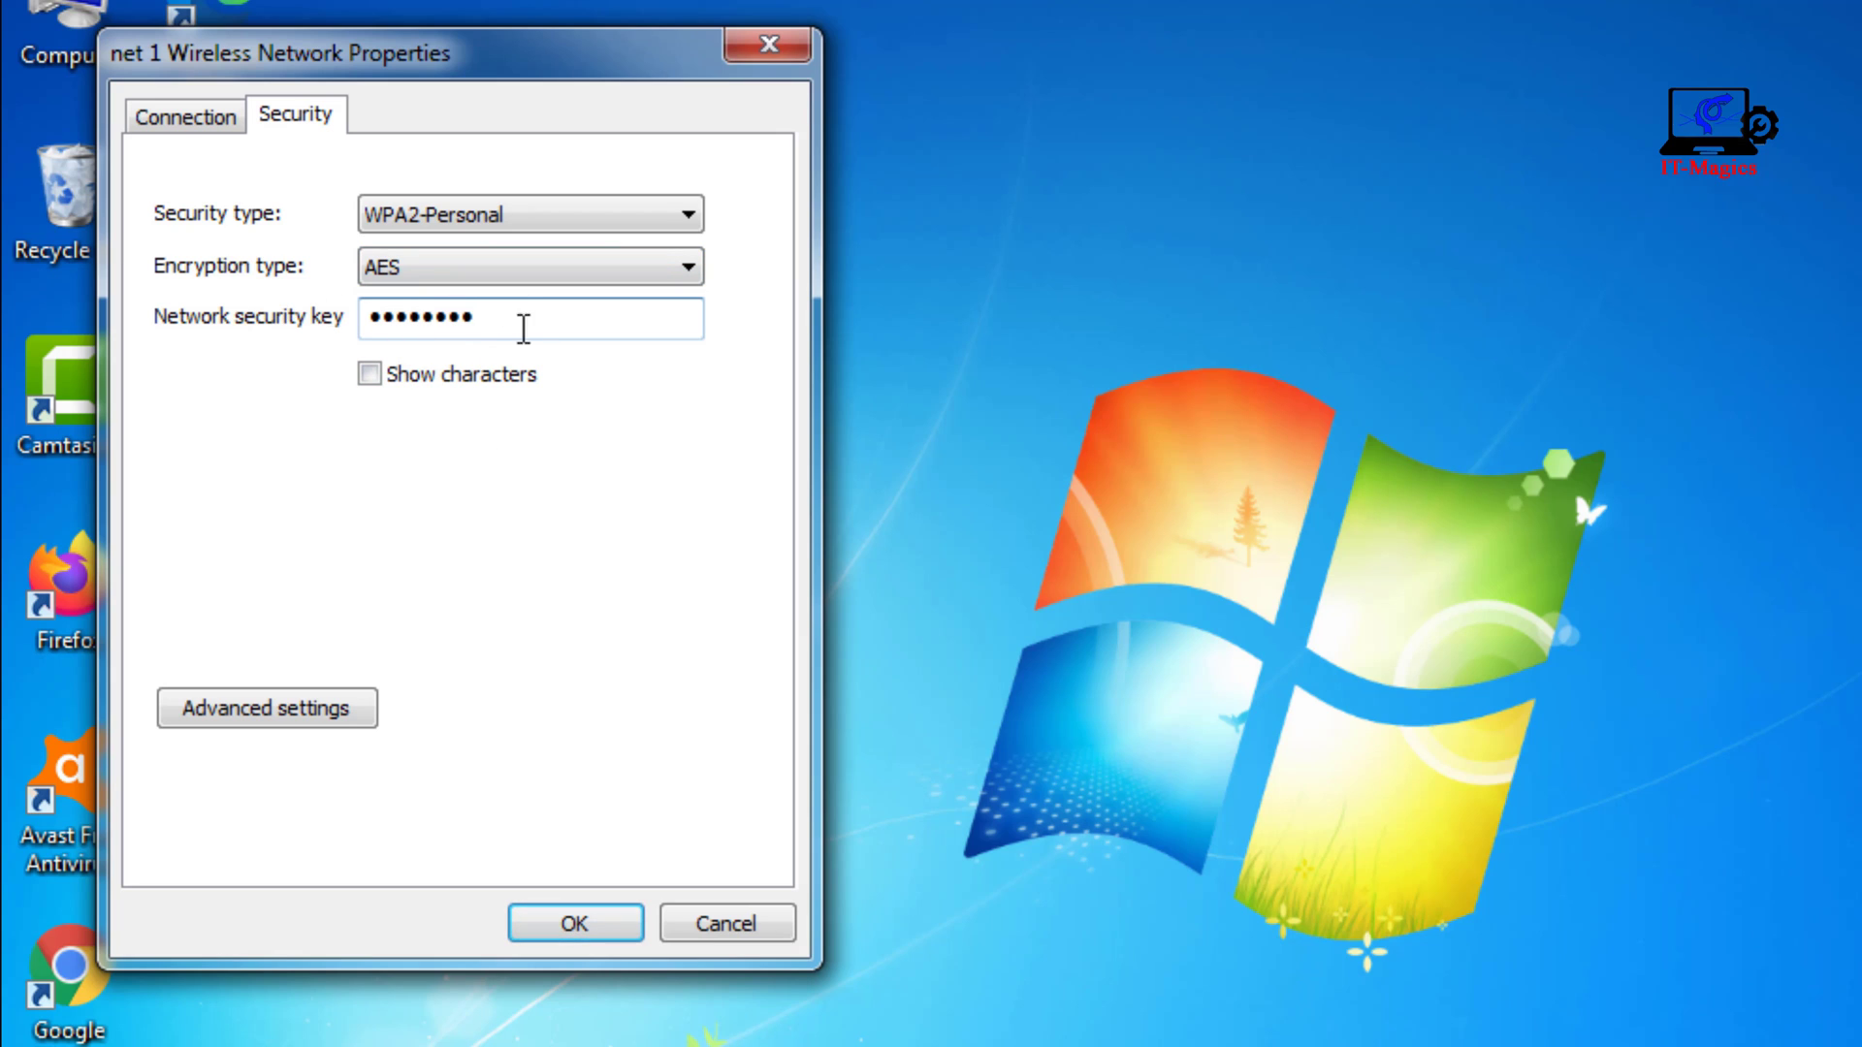
{"action": "left_click", "coordinate": [574, 923]}
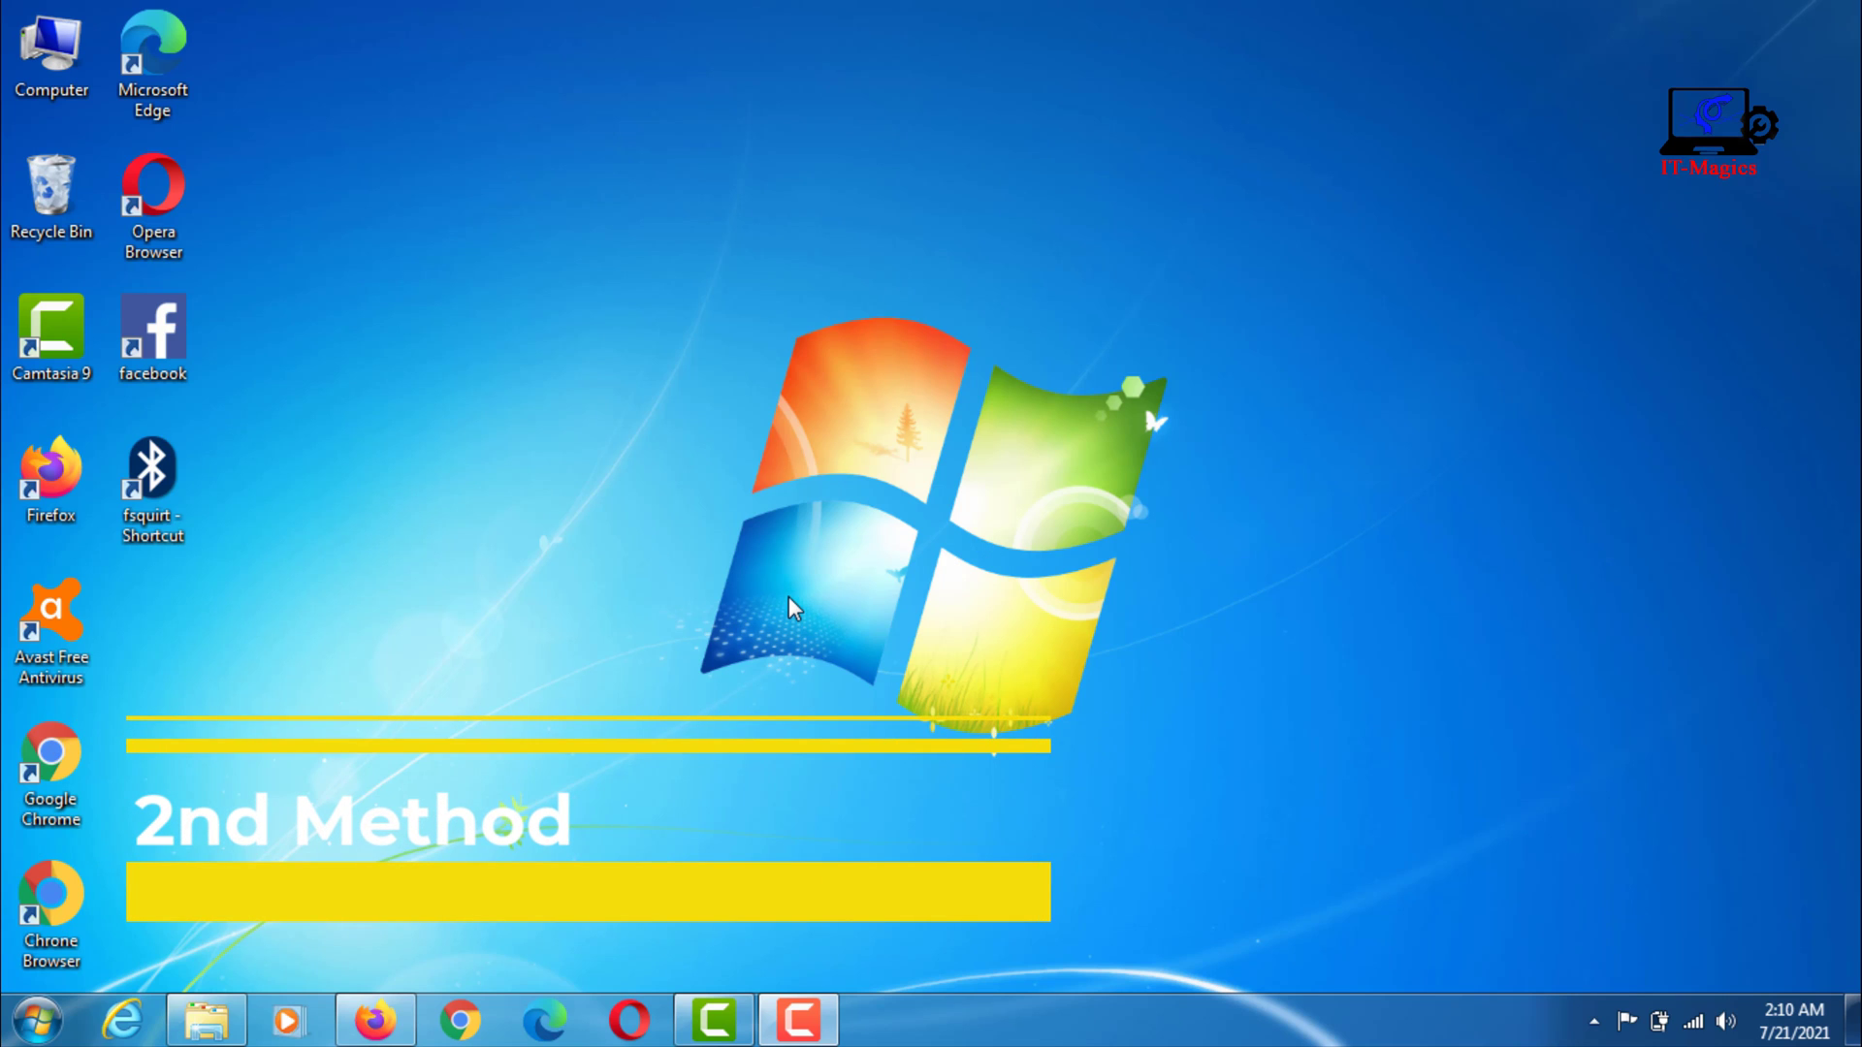
Step: Open Device Manager from Computer properties and select the Atheros AR9002WB-1NG adapter under Network adapters
{"action": "right_click", "coordinate": [49, 57]}
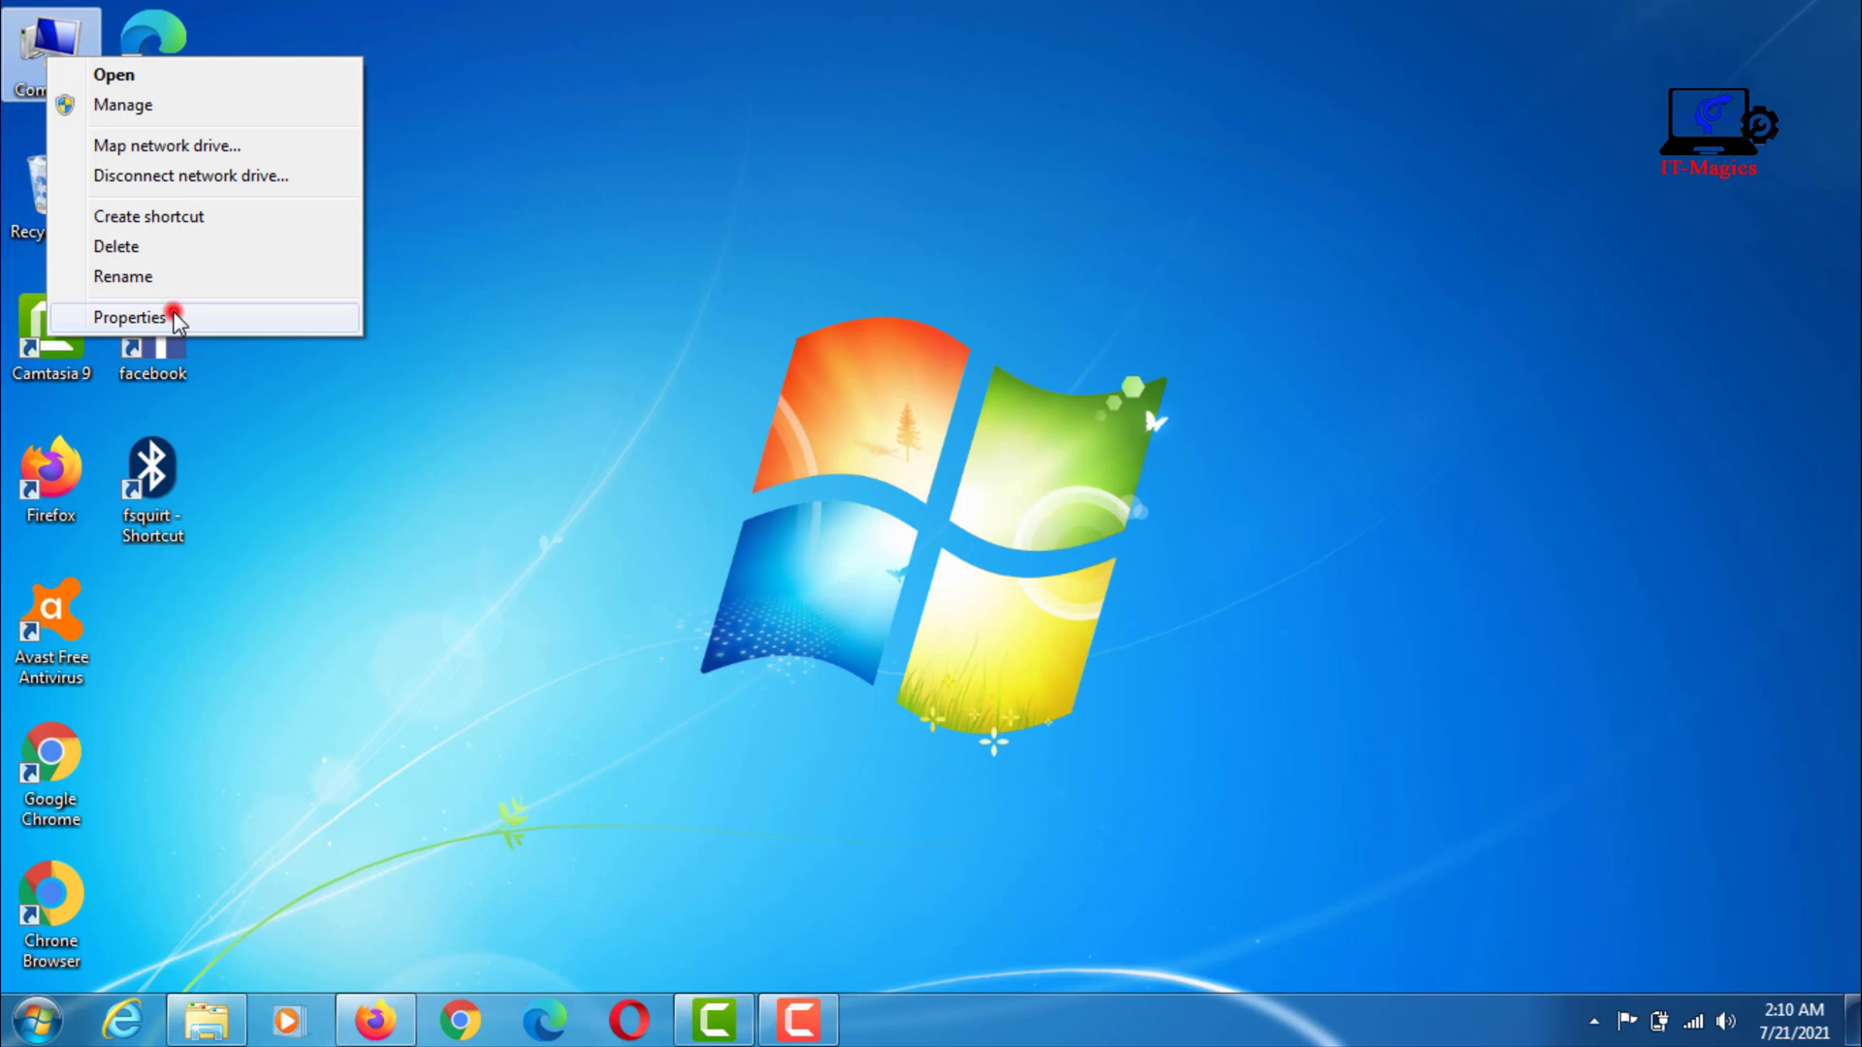
{"action": "left_click", "coordinate": [129, 317]}
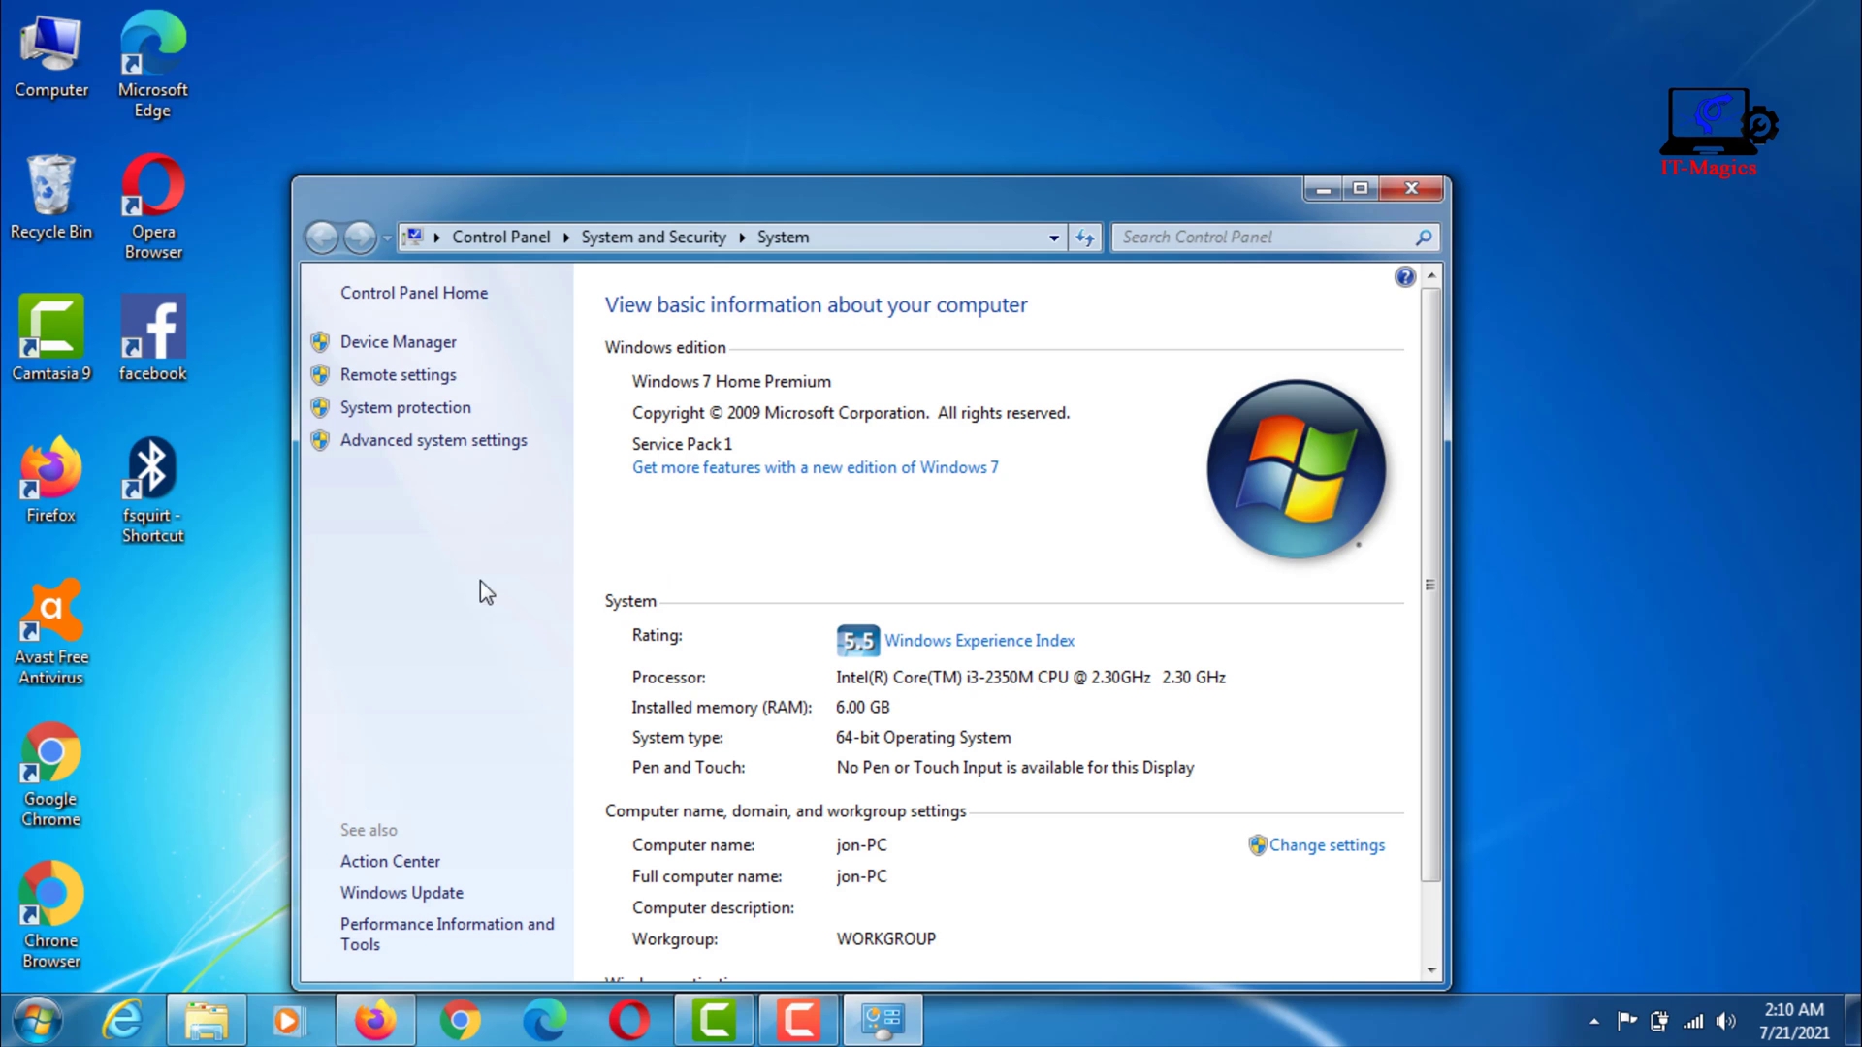
{"action": "left_click", "coordinate": [412, 349]}
{"action": "left_click", "coordinate": [262, 477]}
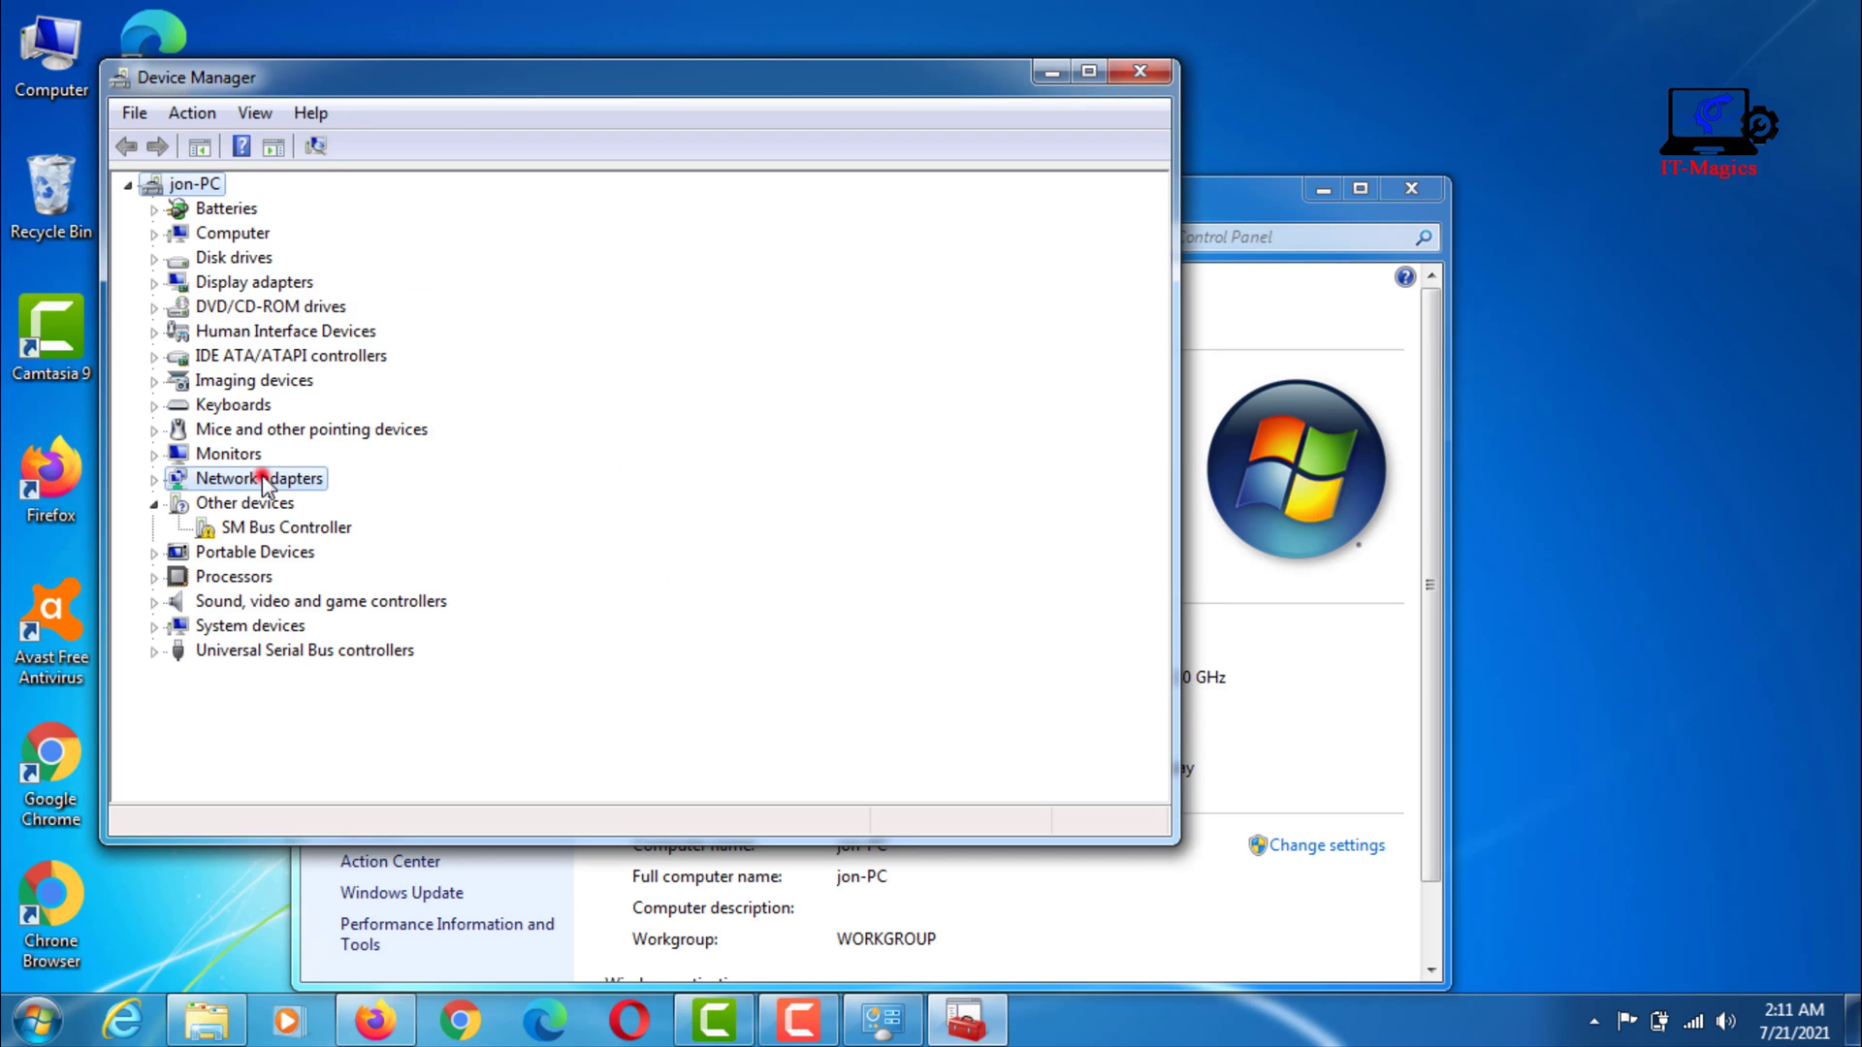
{"action": "left_click", "coordinate": [153, 479]}
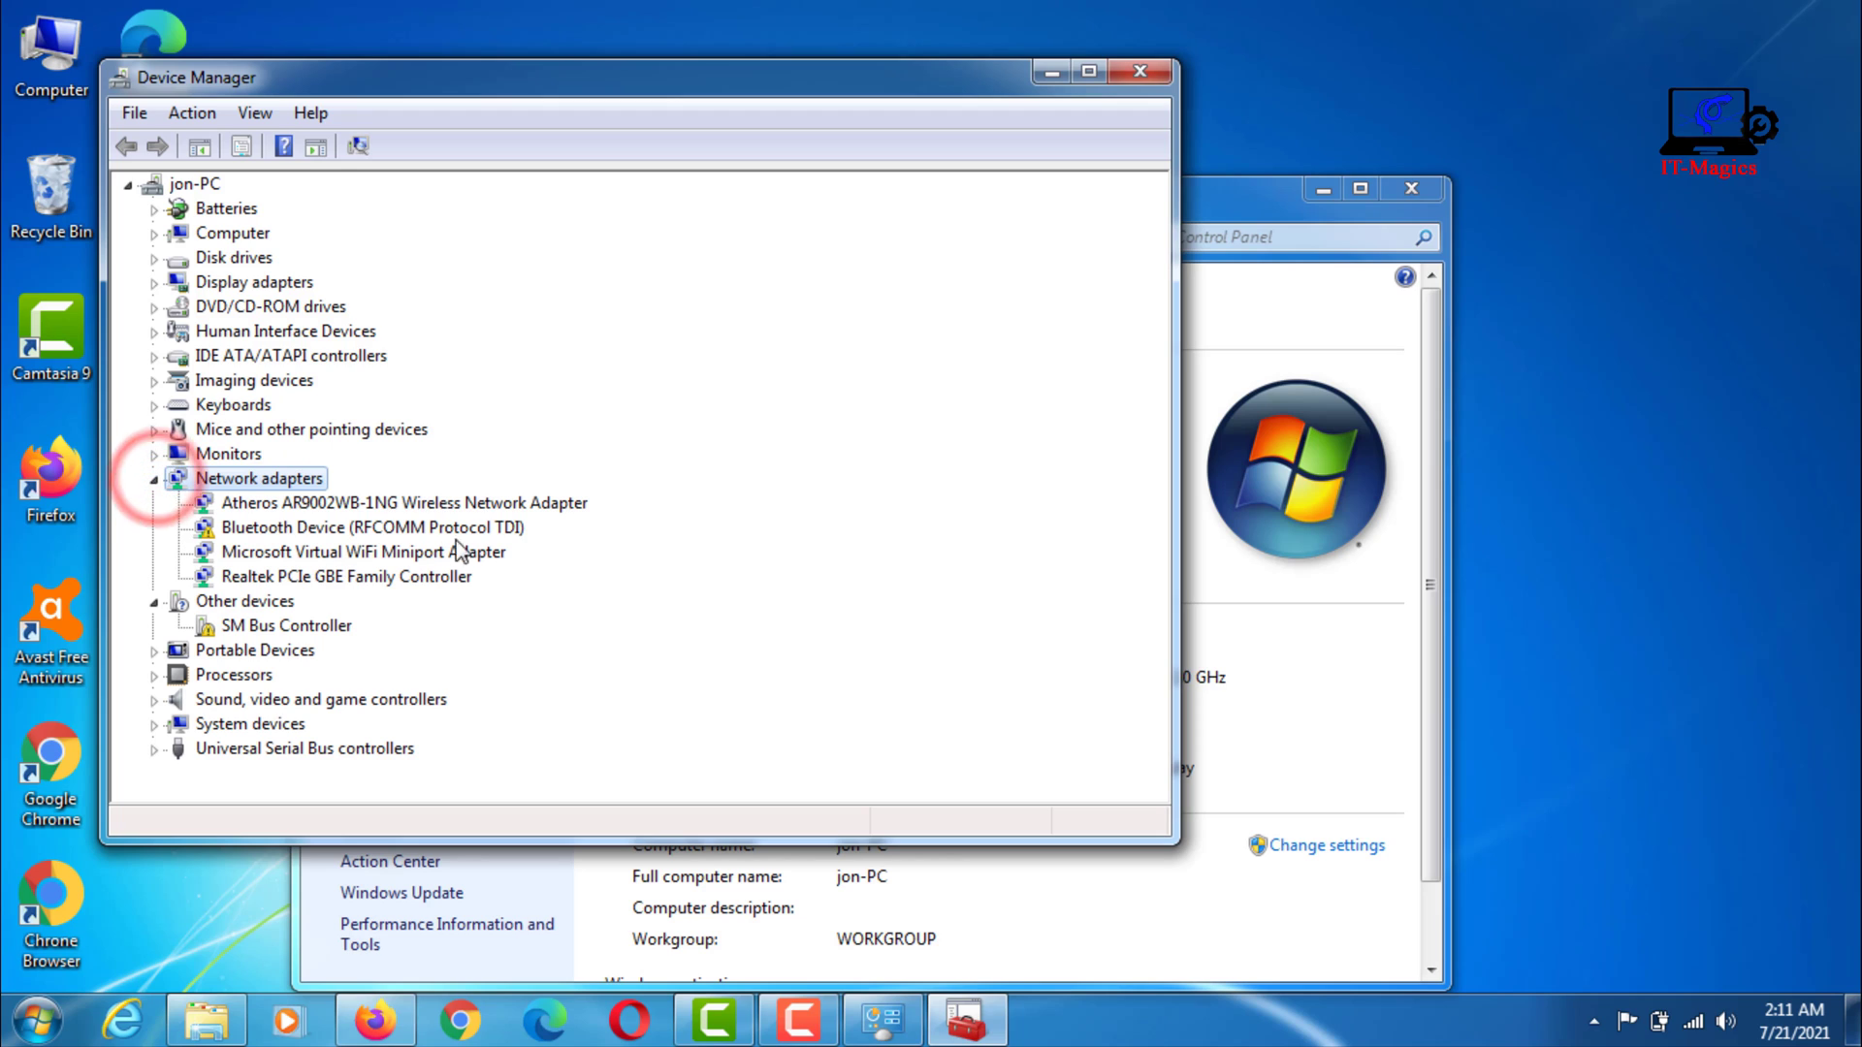
{"action": "left_click", "coordinate": [434, 507]}
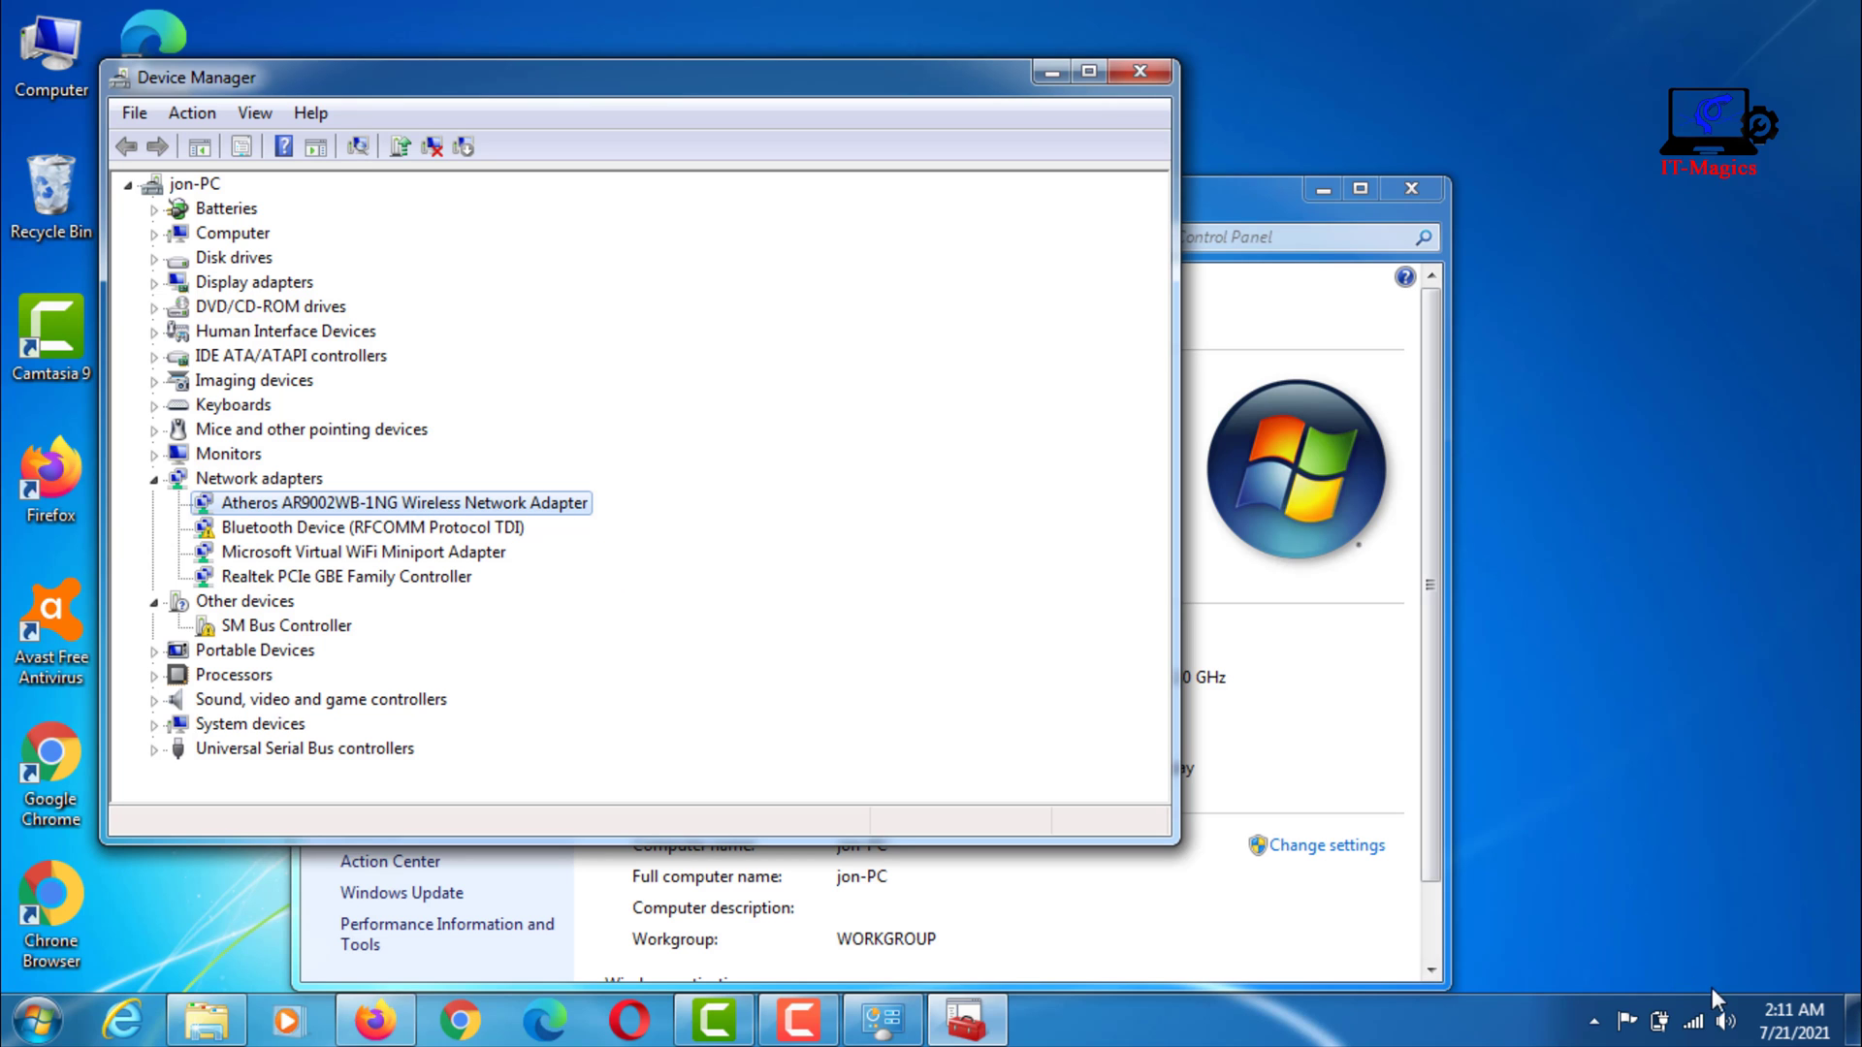
Step: Open Network Connections through the Network and Sharing Center and move it beside Device Manager
{"action": "right_click", "coordinate": [1692, 1019]}
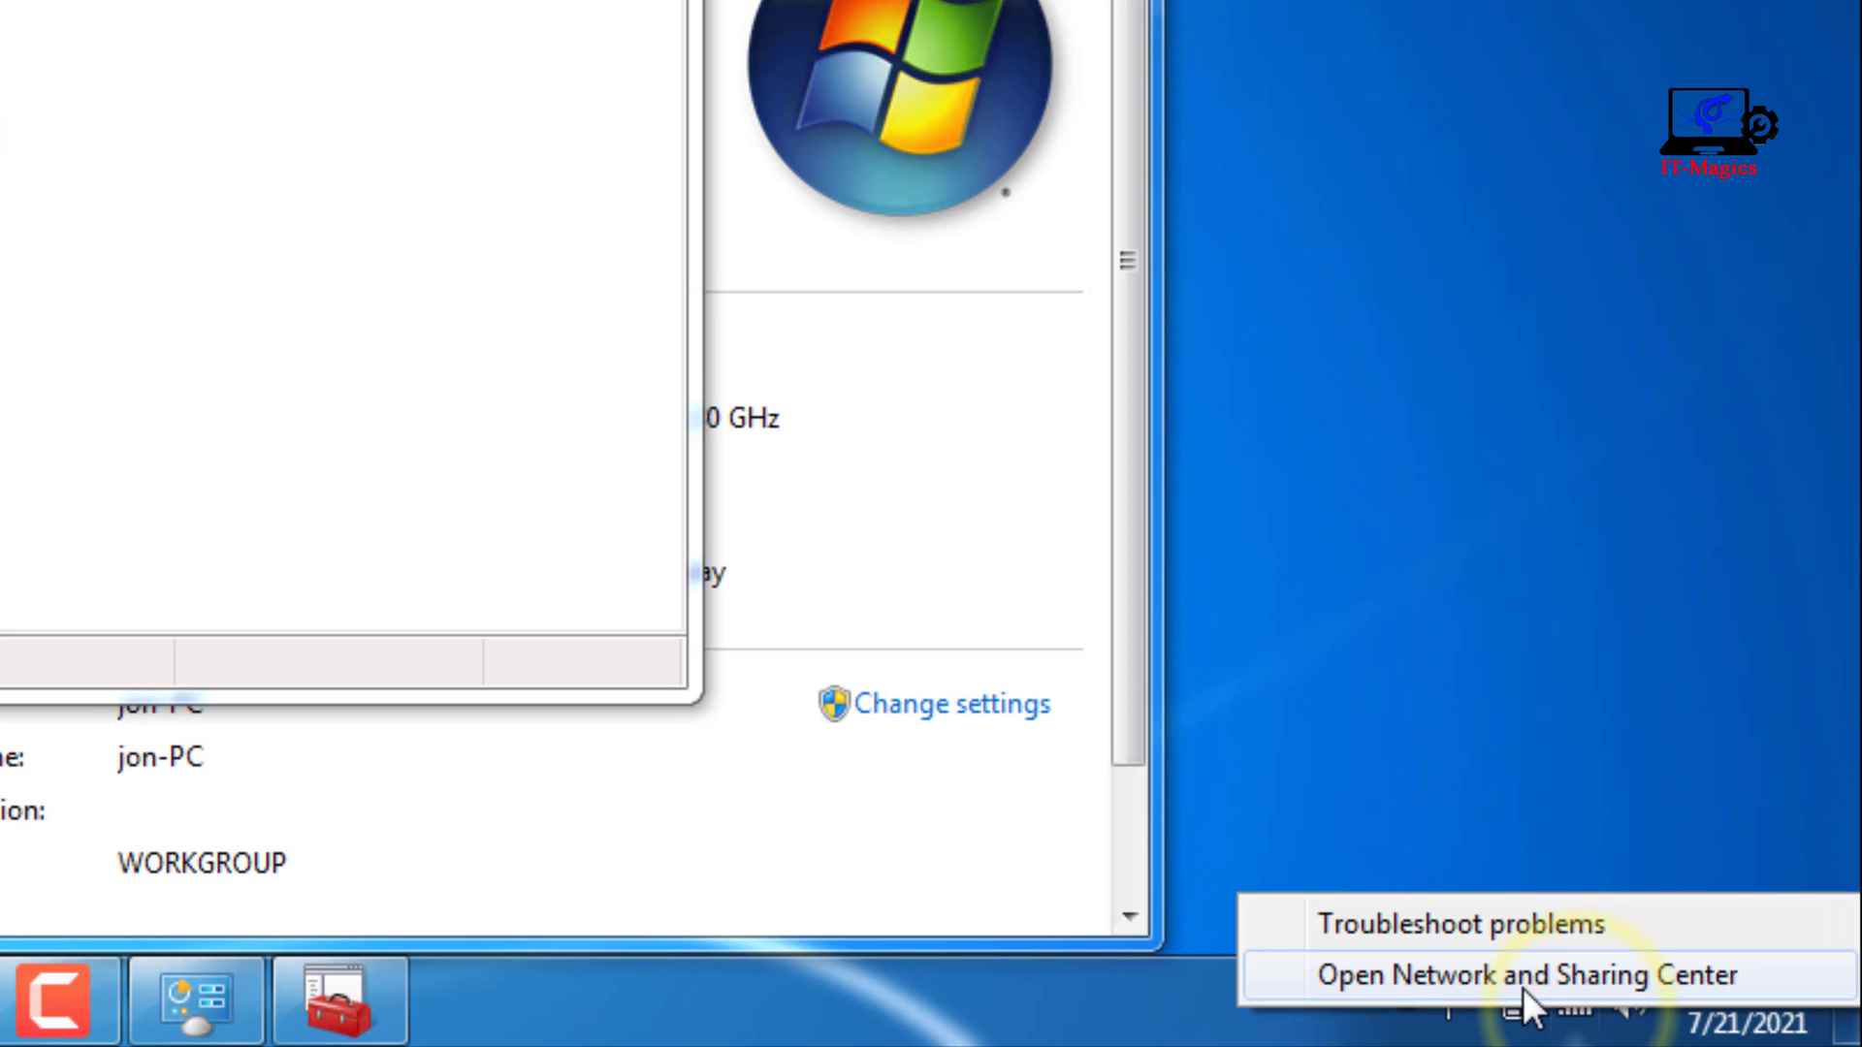
{"action": "left_click", "coordinate": [1523, 984]}
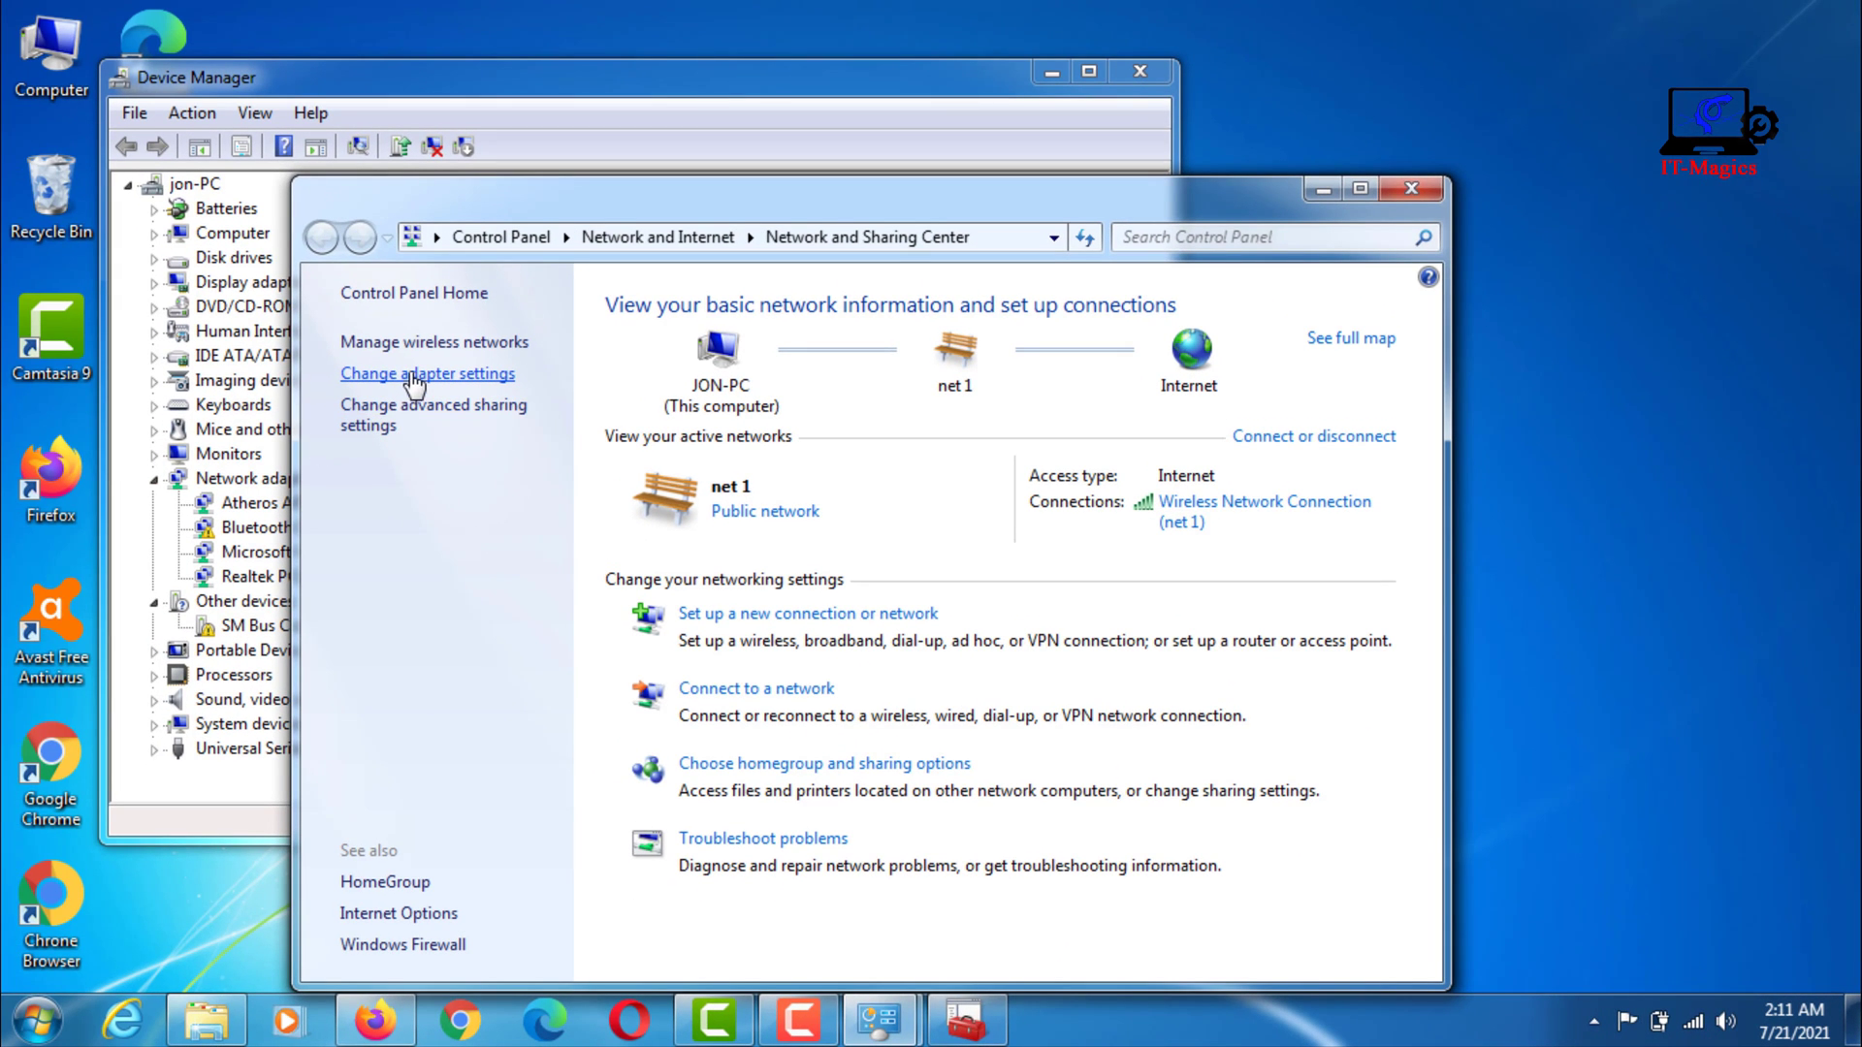
{"action": "left_click", "coordinate": [414, 381]}
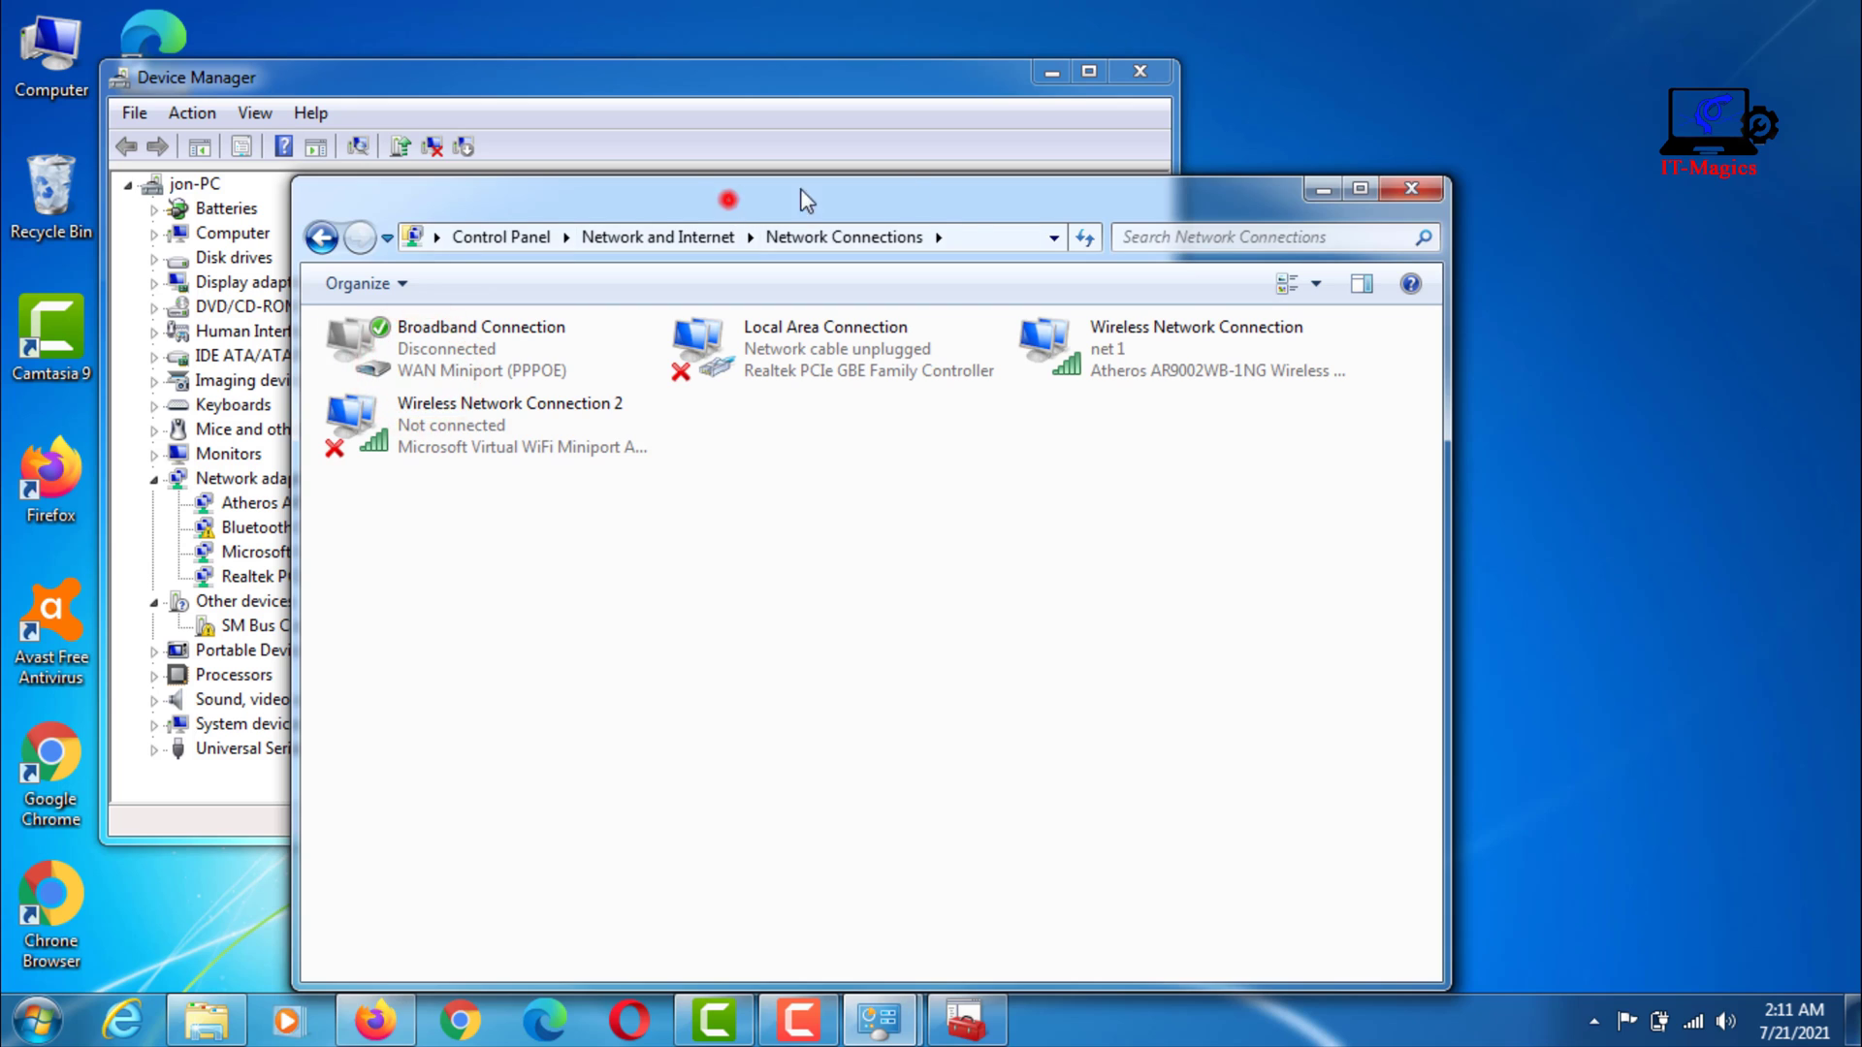
{"action": "left_click_drag", "start_coordinate": [800, 201], "coordinate": [1254, 123]}
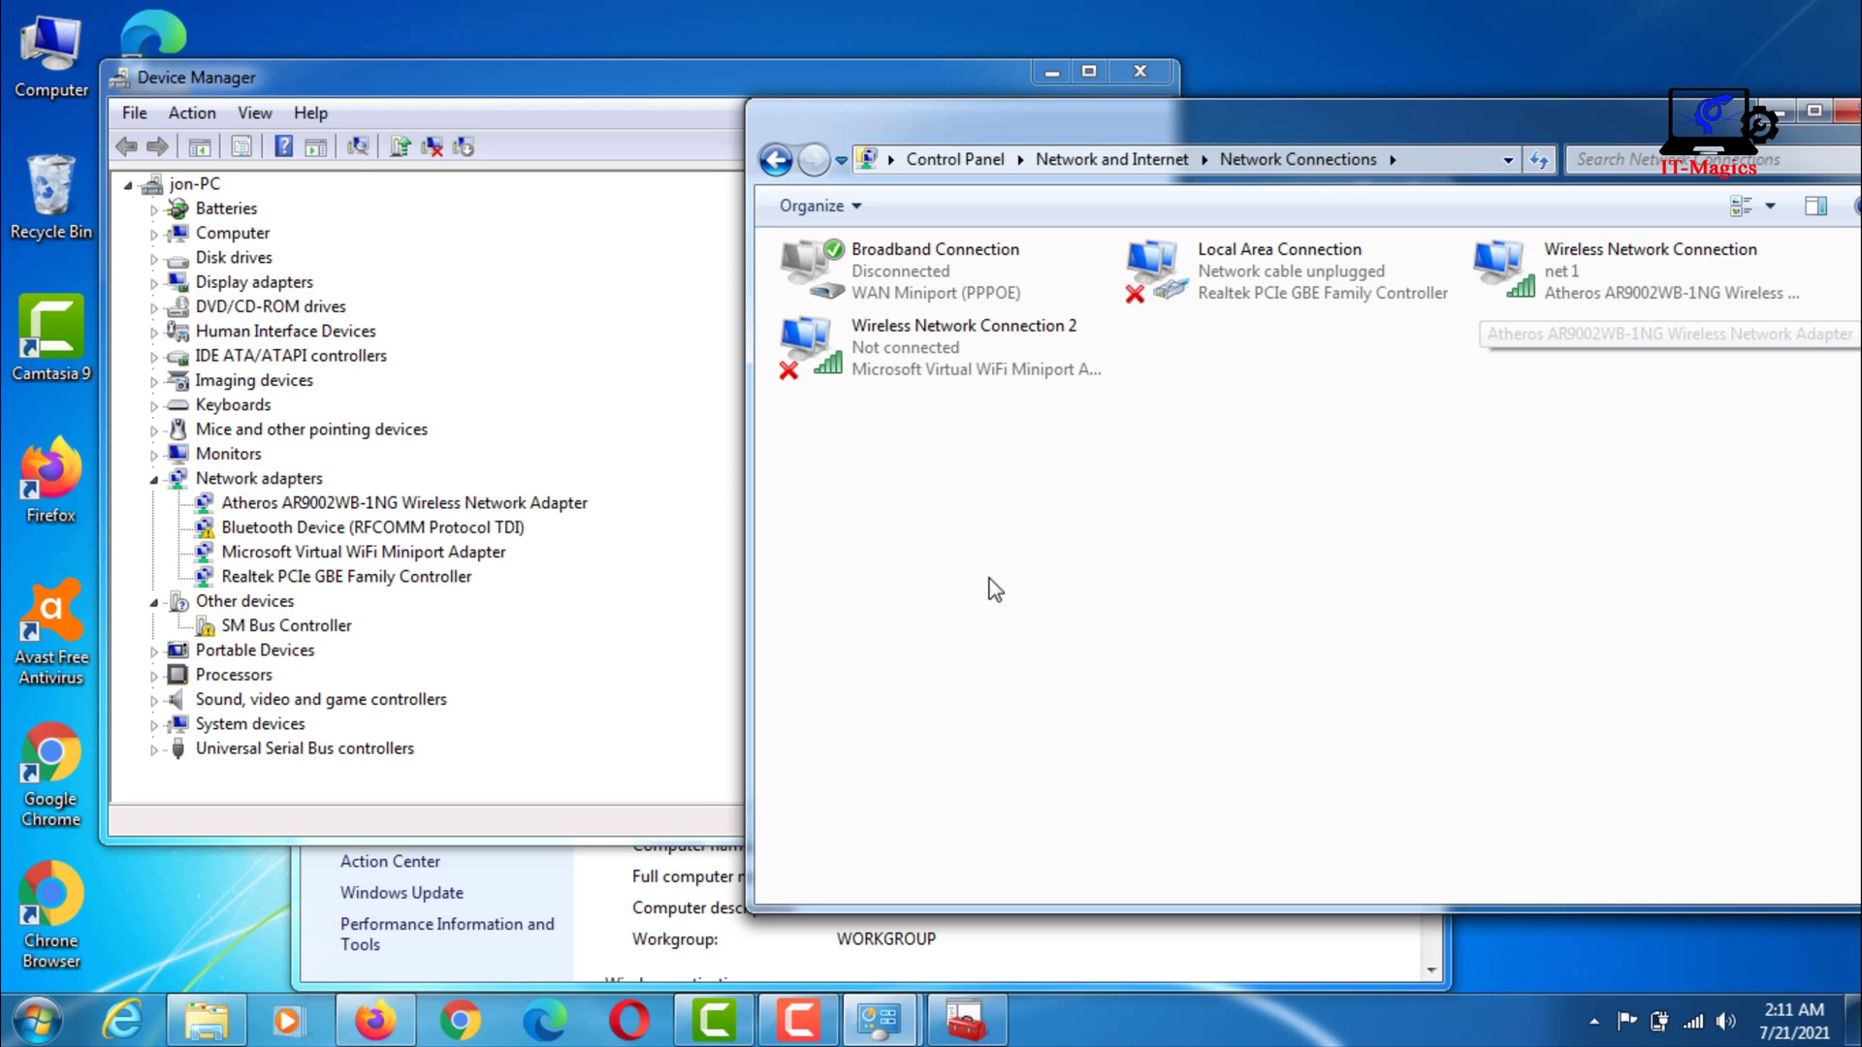
Step: Uninstall the Atheros AR9002WB-1NG wireless adapter in Device Manager and confirm the removal
{"action": "left_click", "coordinate": [511, 503]}
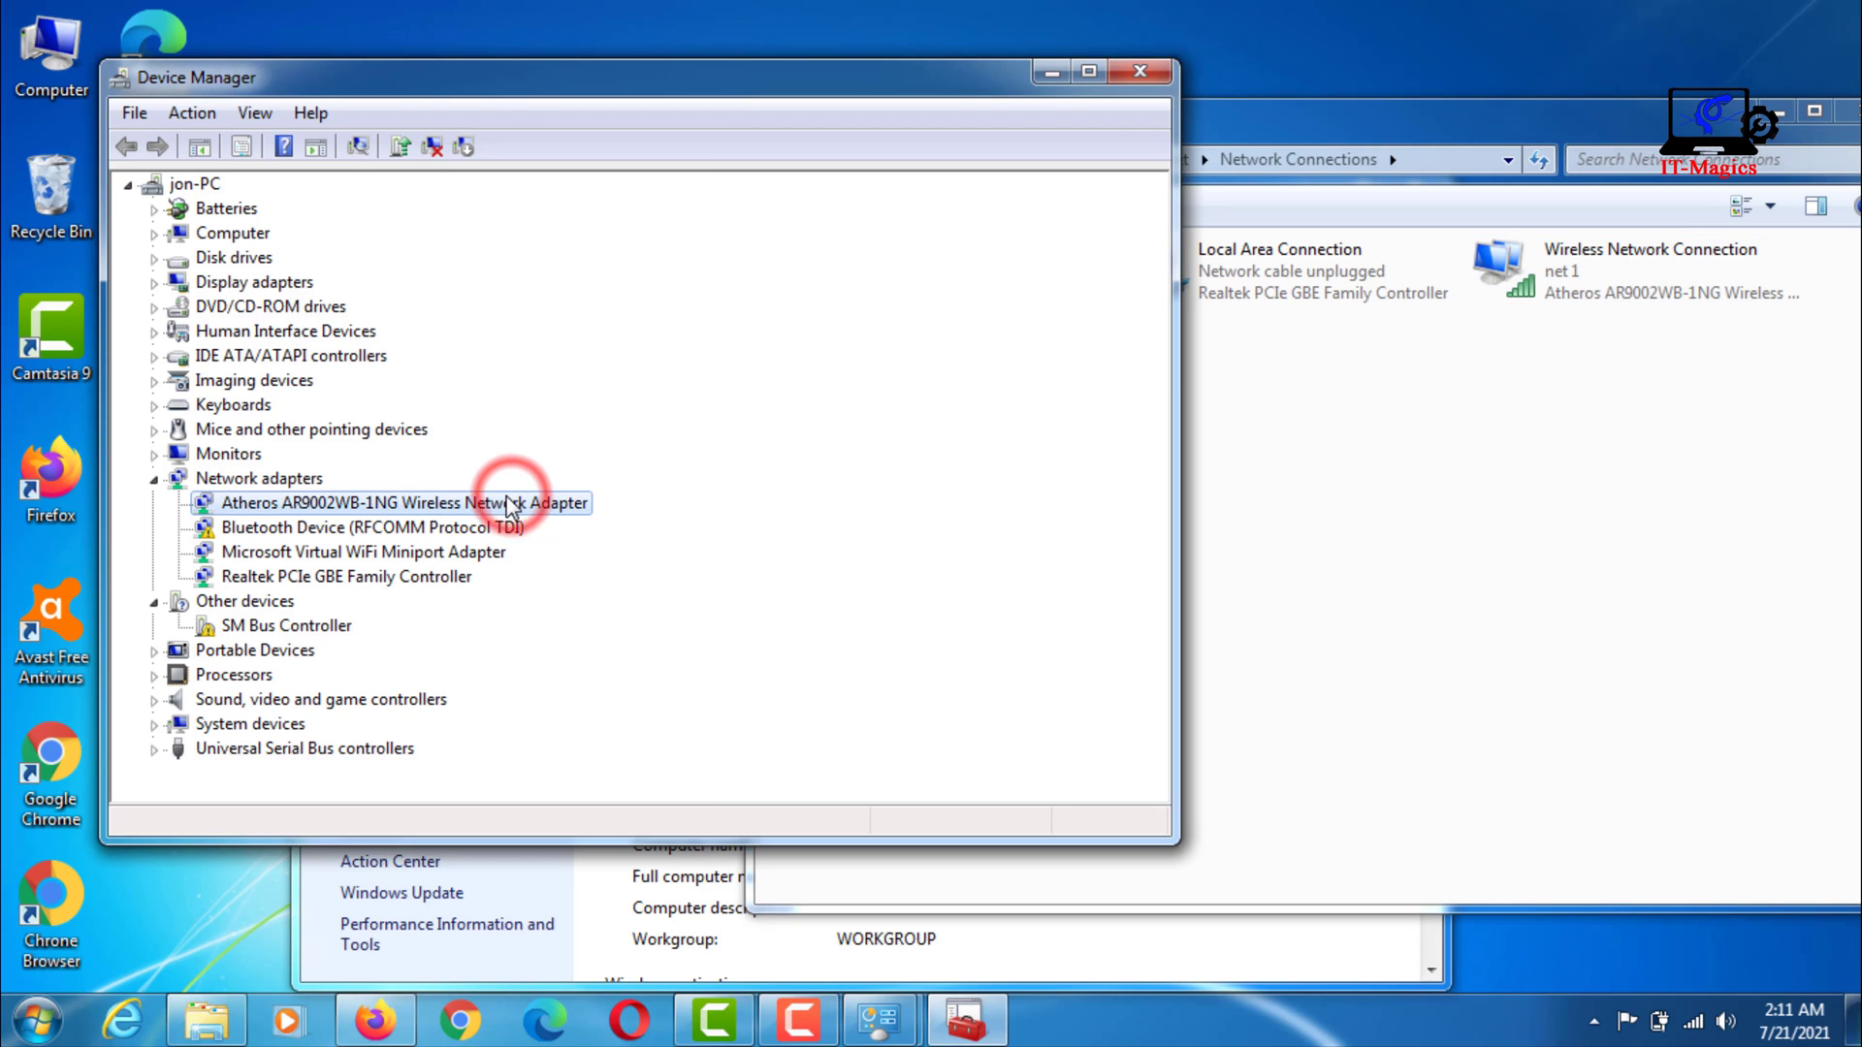
{"action": "right_click", "coordinate": [253, 504]}
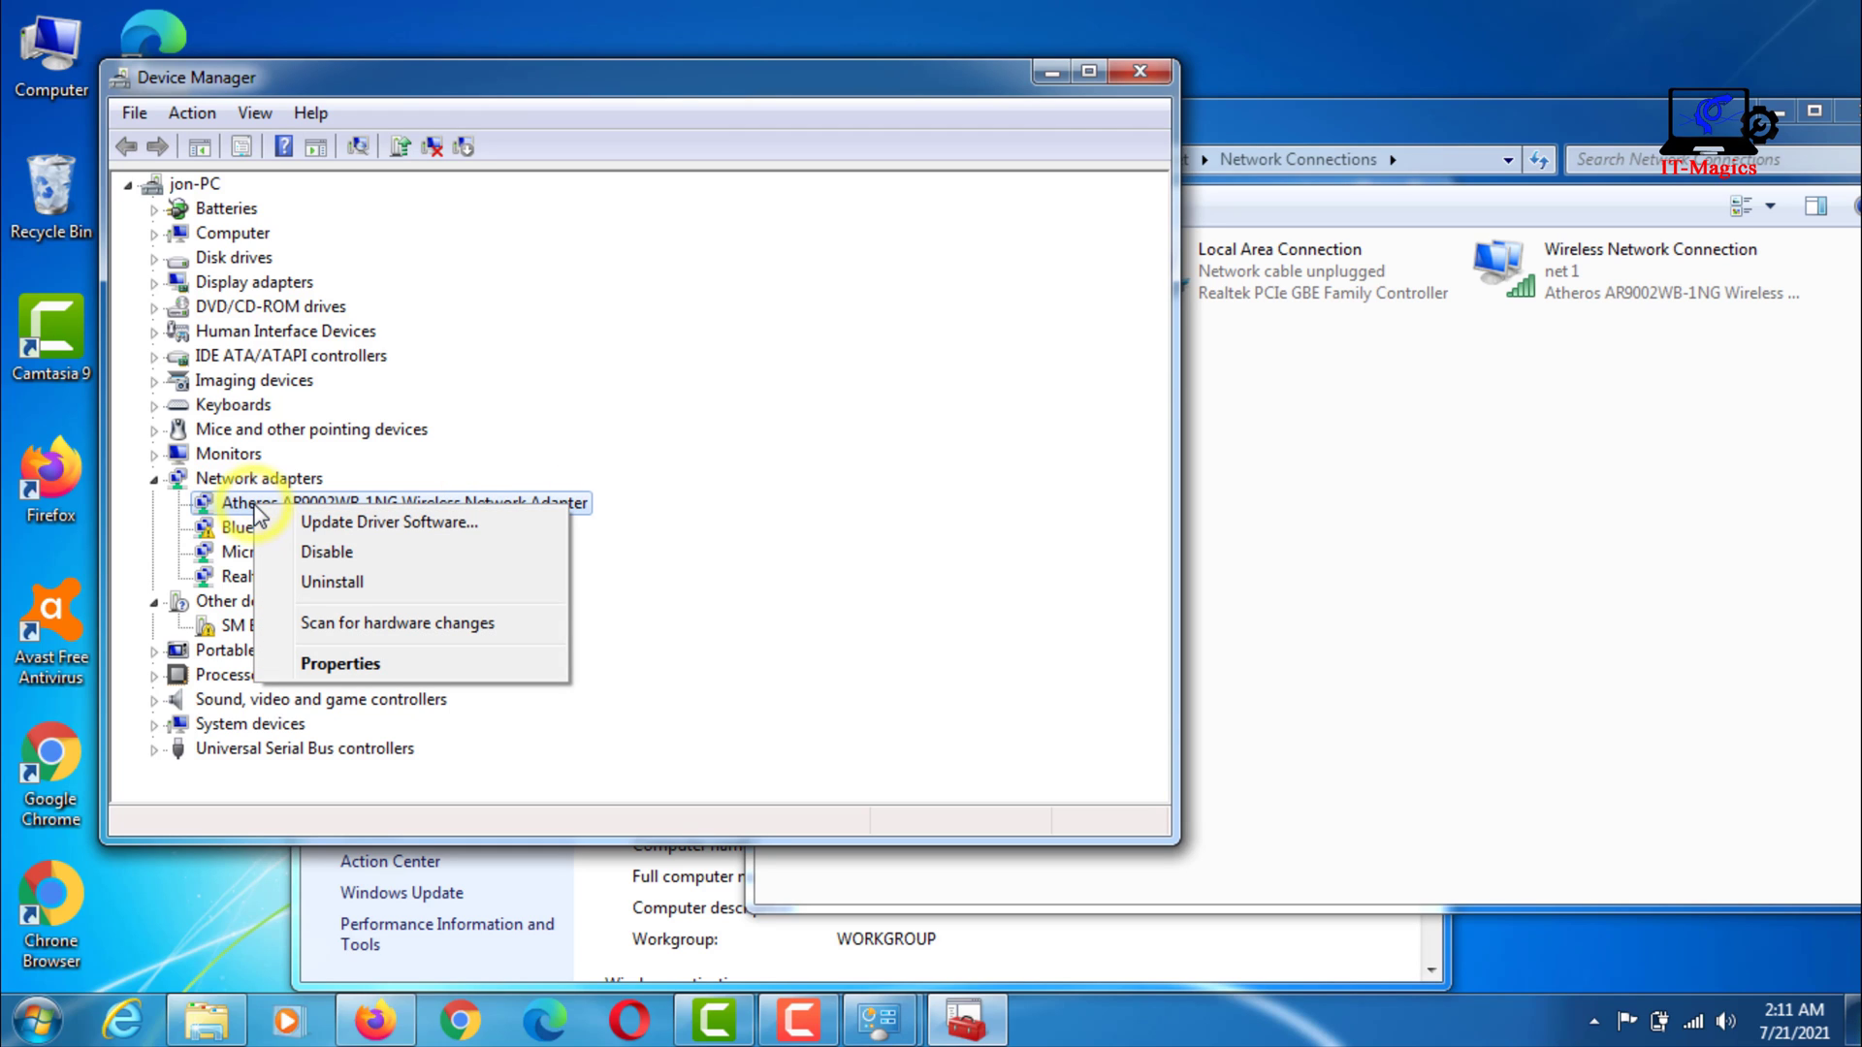
{"action": "left_click", "coordinate": [393, 580]}
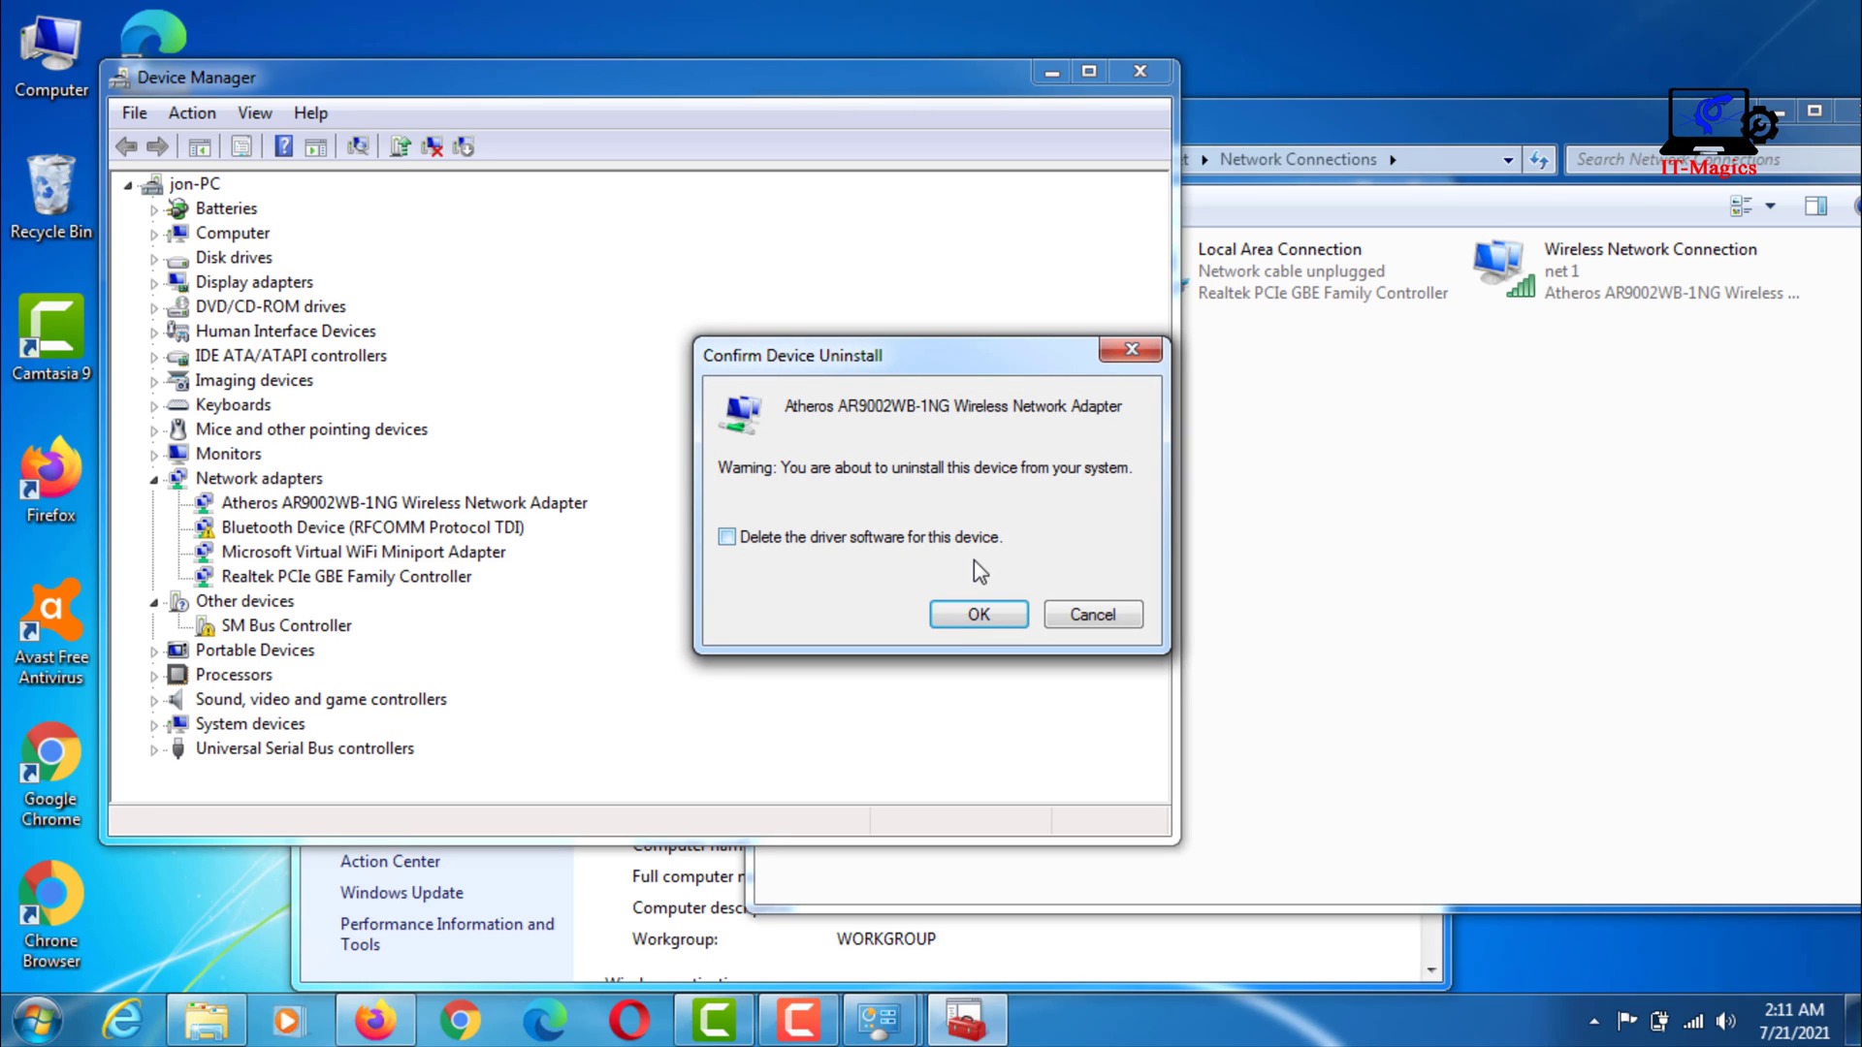
{"action": "left_click", "coordinate": [981, 617]}
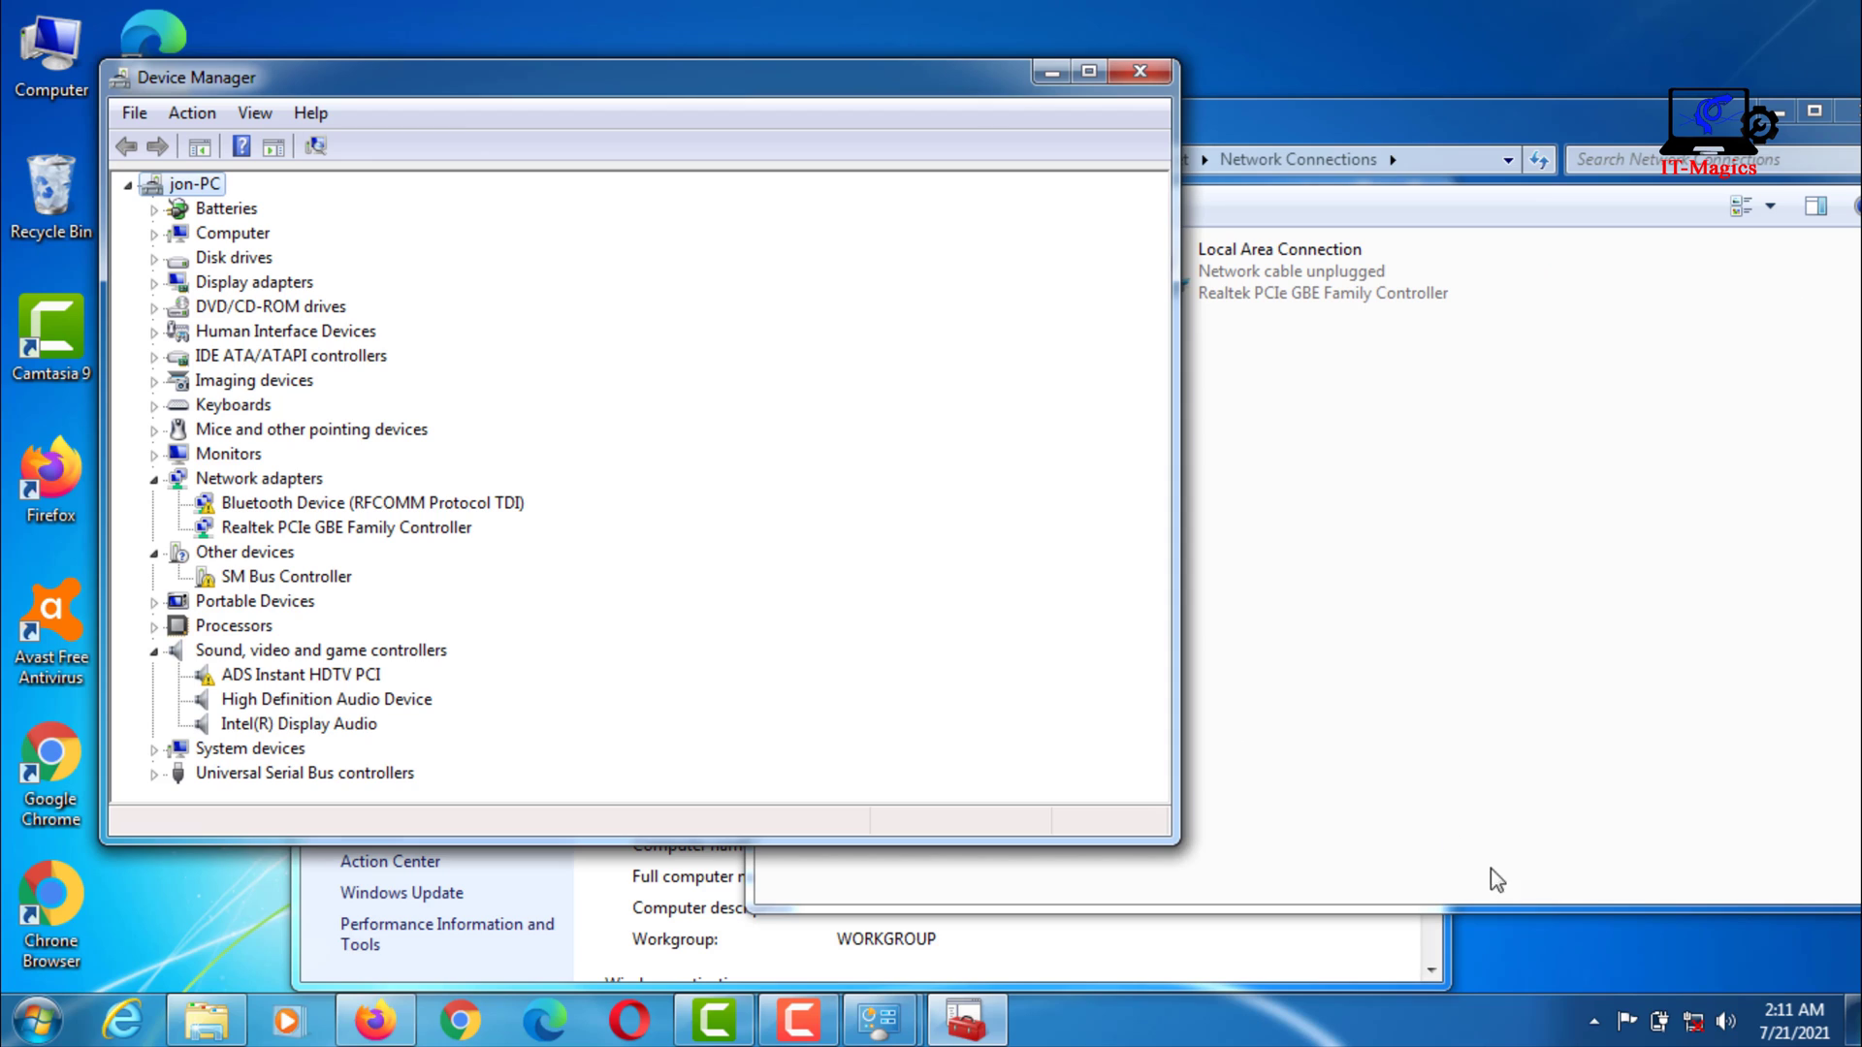
{"action": "mouse_move", "coordinate": [1697, 1031]}
Step: Scan for hardware changes to re-detect the Atheros adapter, then close Device Manager
{"action": "left_click", "coordinate": [315, 147]}
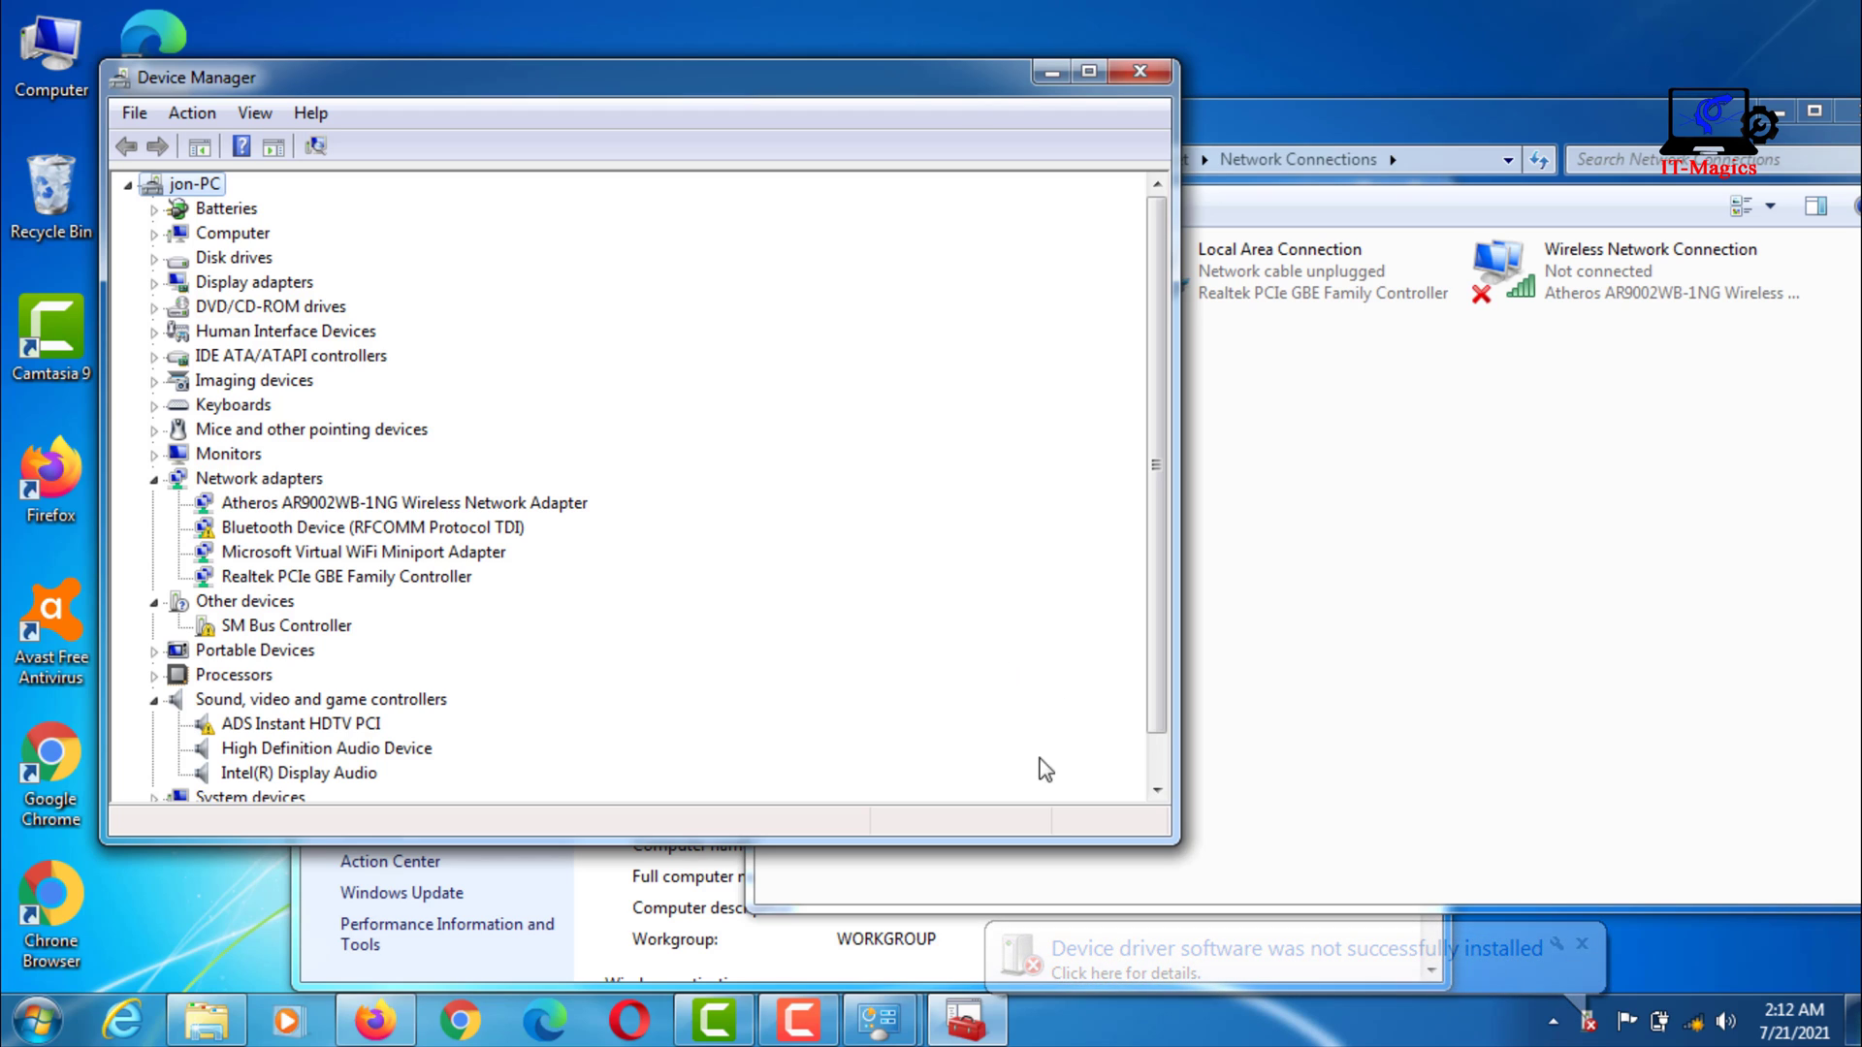
{"action": "left_click", "coordinate": [1146, 74]}
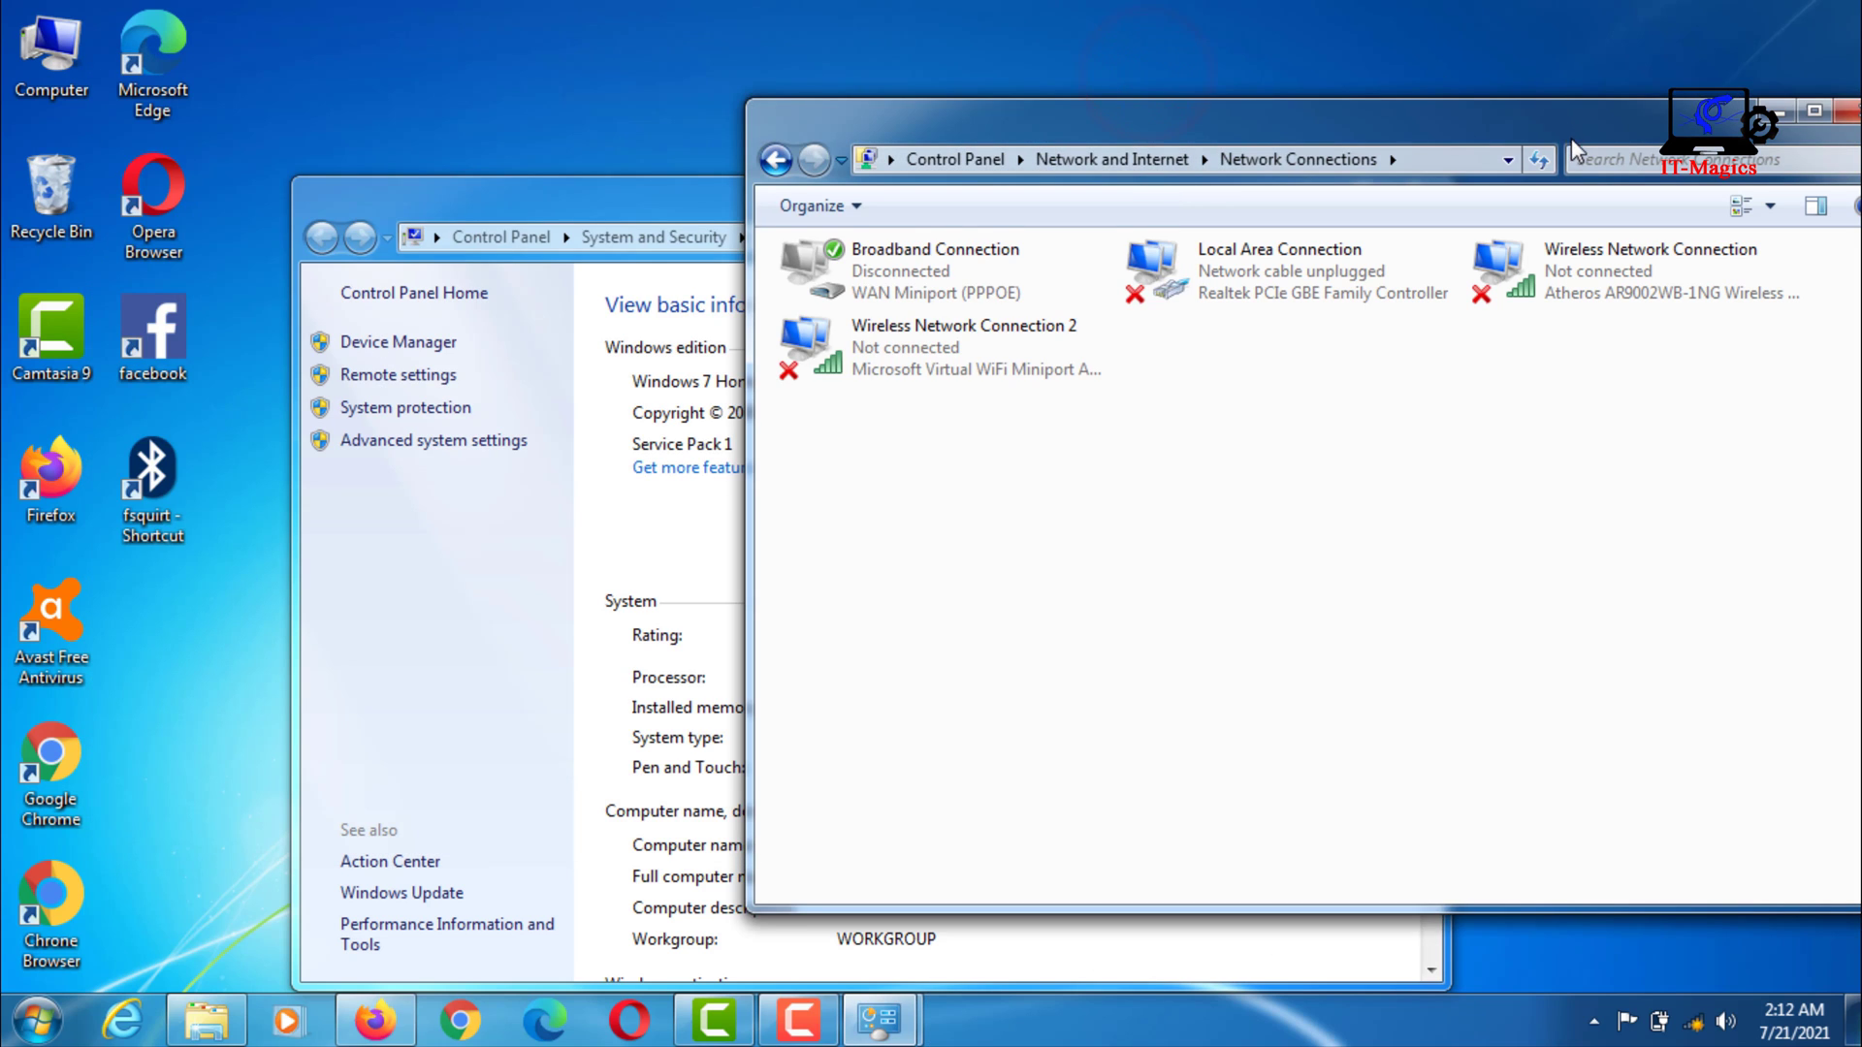
{"action": "left_click_drag", "start_coordinate": [1571, 137], "coordinate": [1232, 161]}
Step: Close Network Connections and System, then connect to net 1 by entering its security key
{"action": "left_click", "coordinate": [1523, 133]}
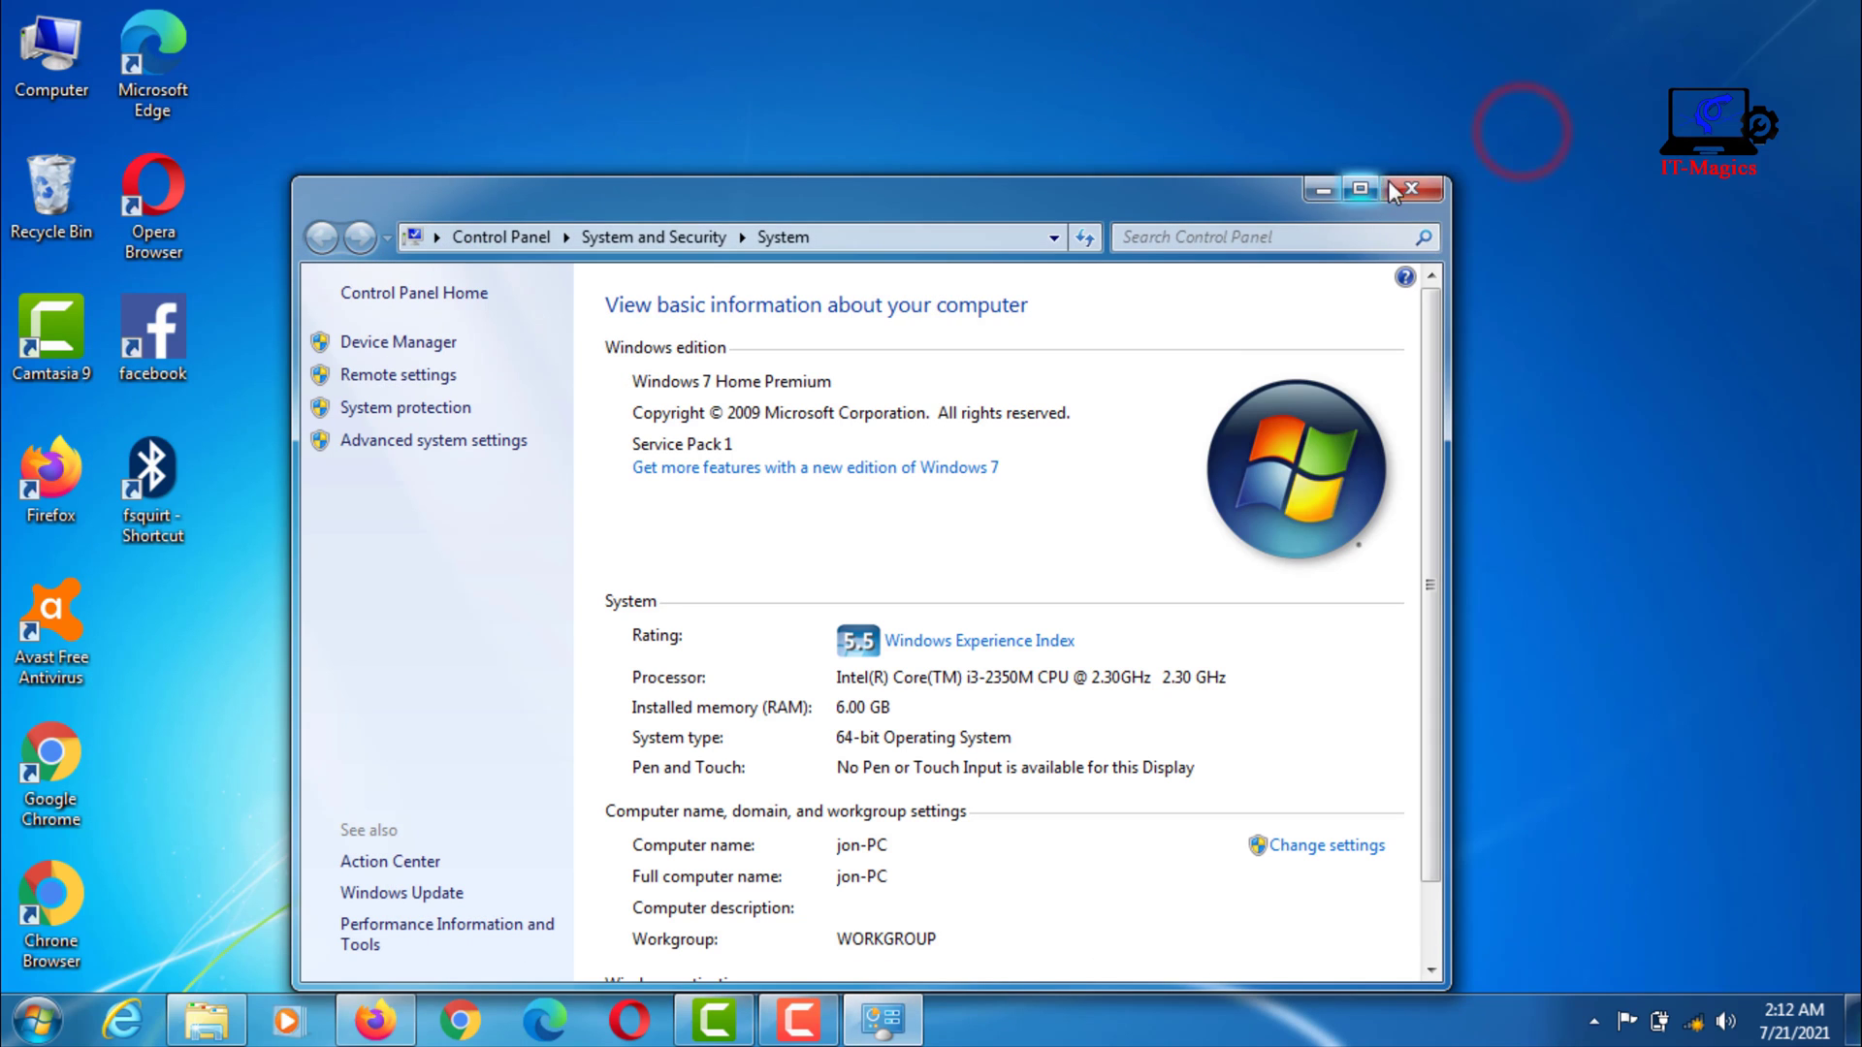
{"action": "left_click", "coordinate": [1412, 180]}
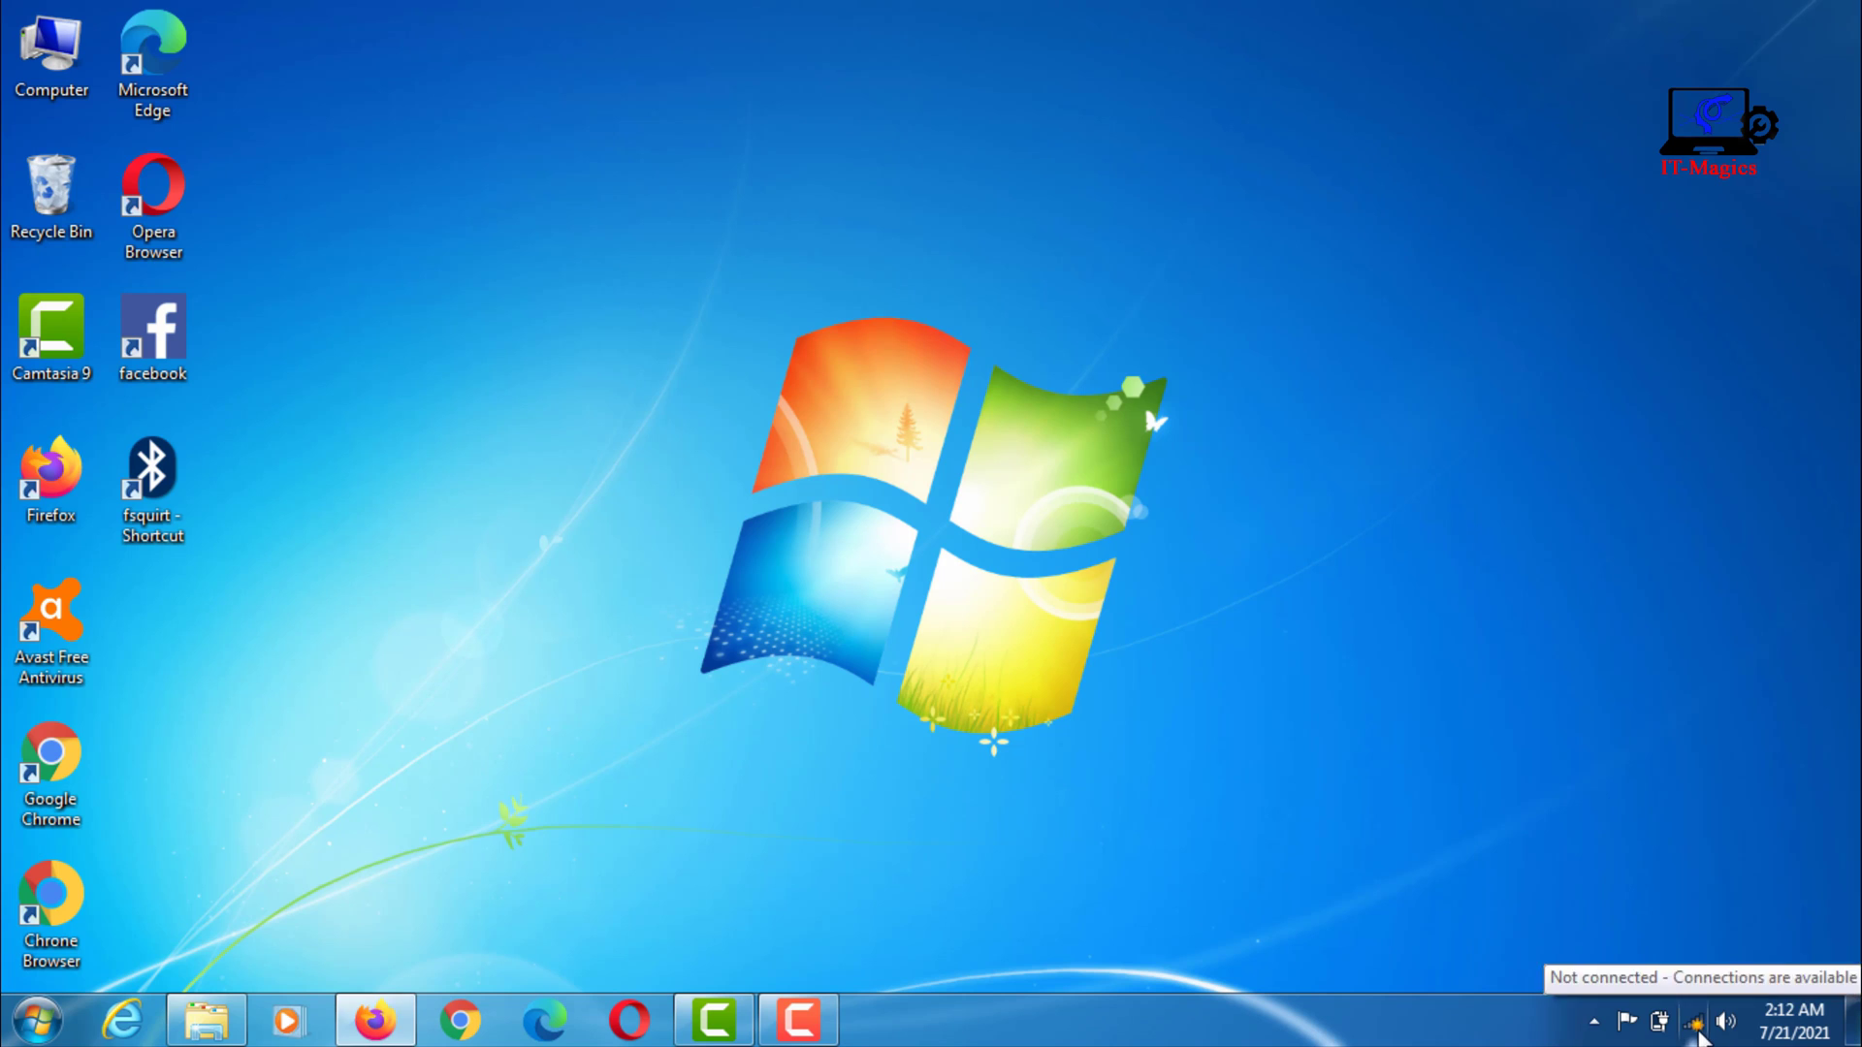
{"action": "left_click", "coordinate": [1697, 1026]}
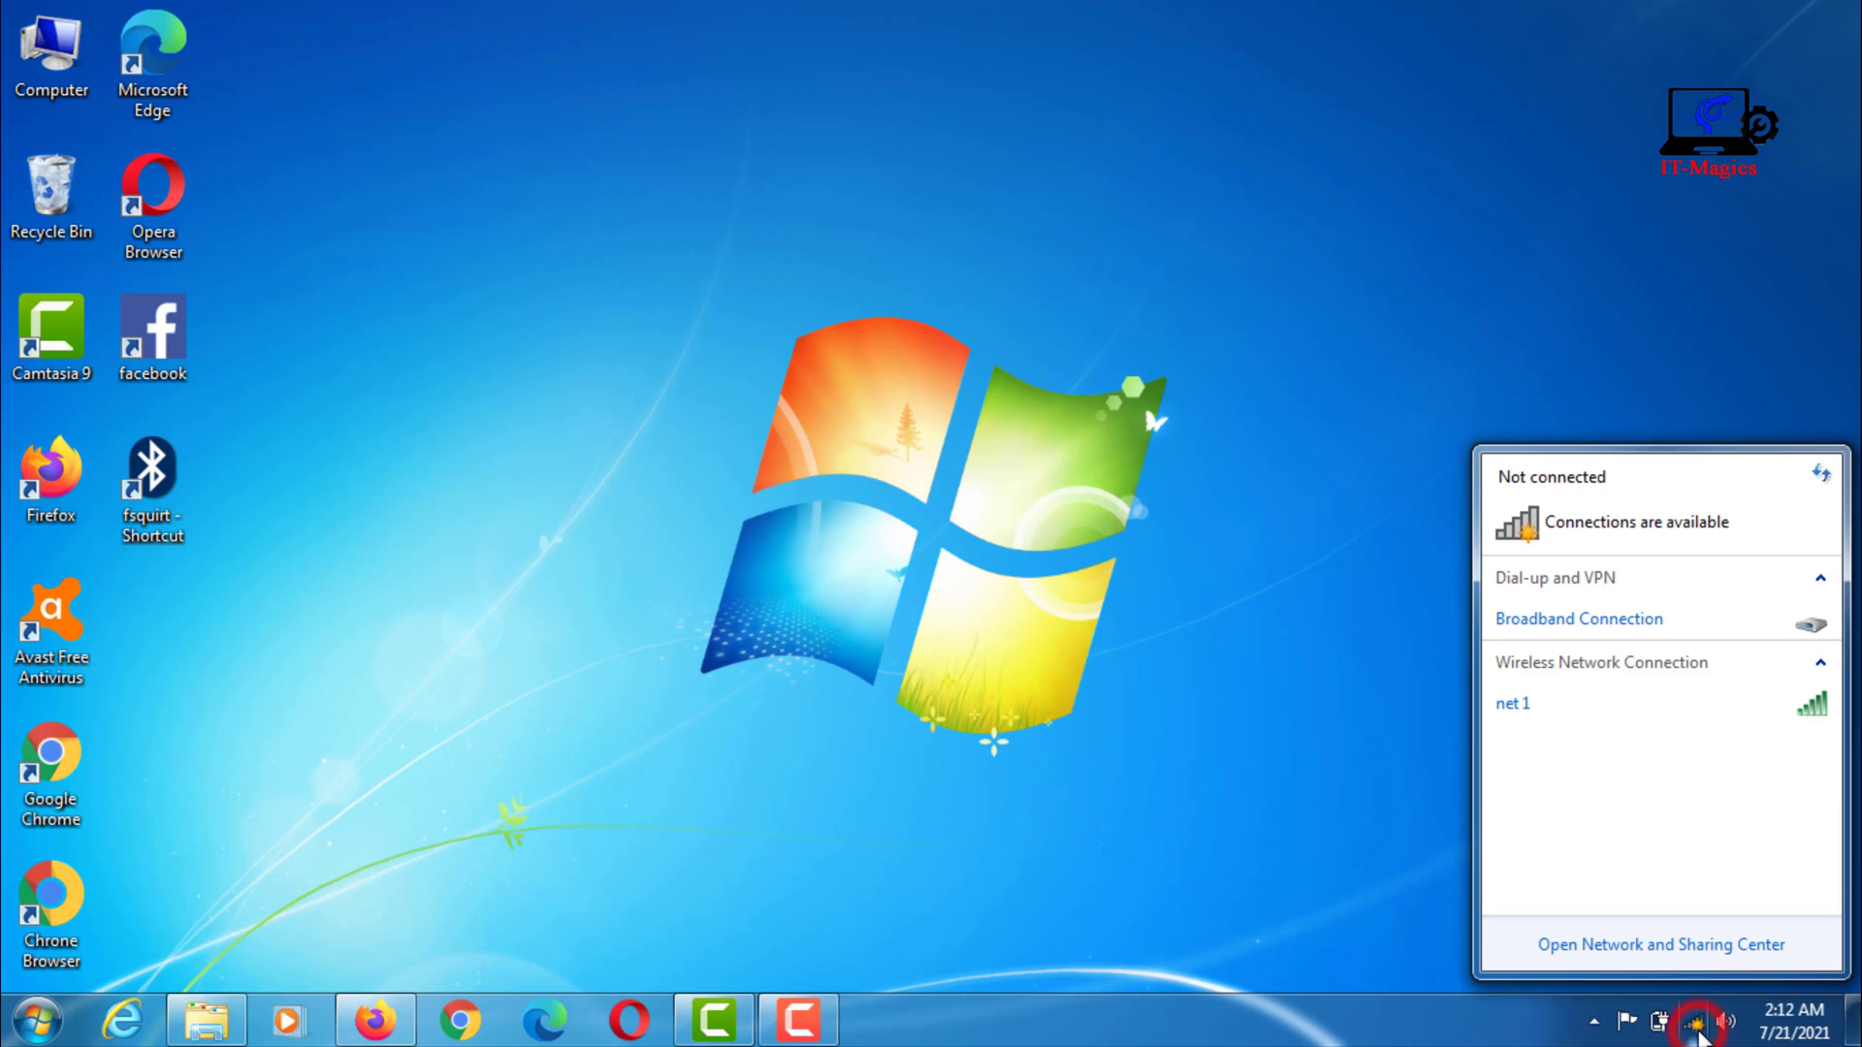
{"action": "left_click", "coordinate": [1805, 706]}
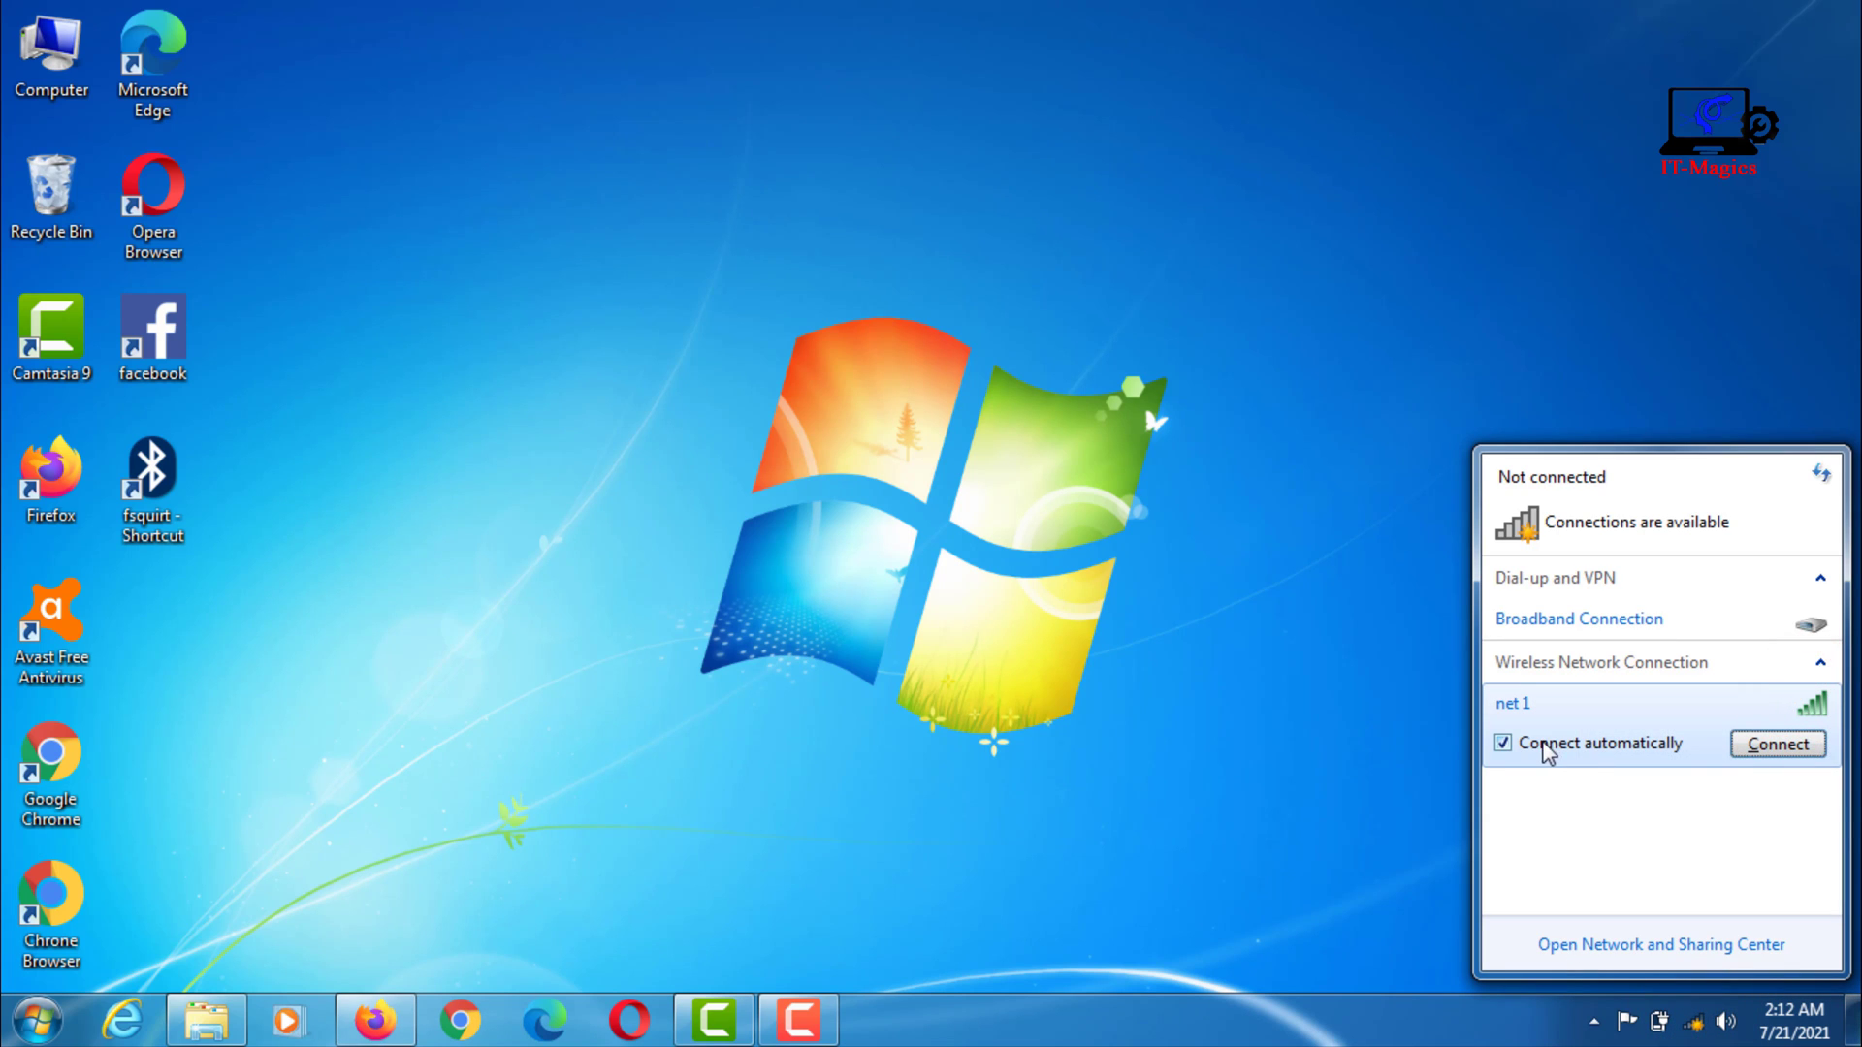
{"action": "left_click", "coordinate": [1751, 743]}
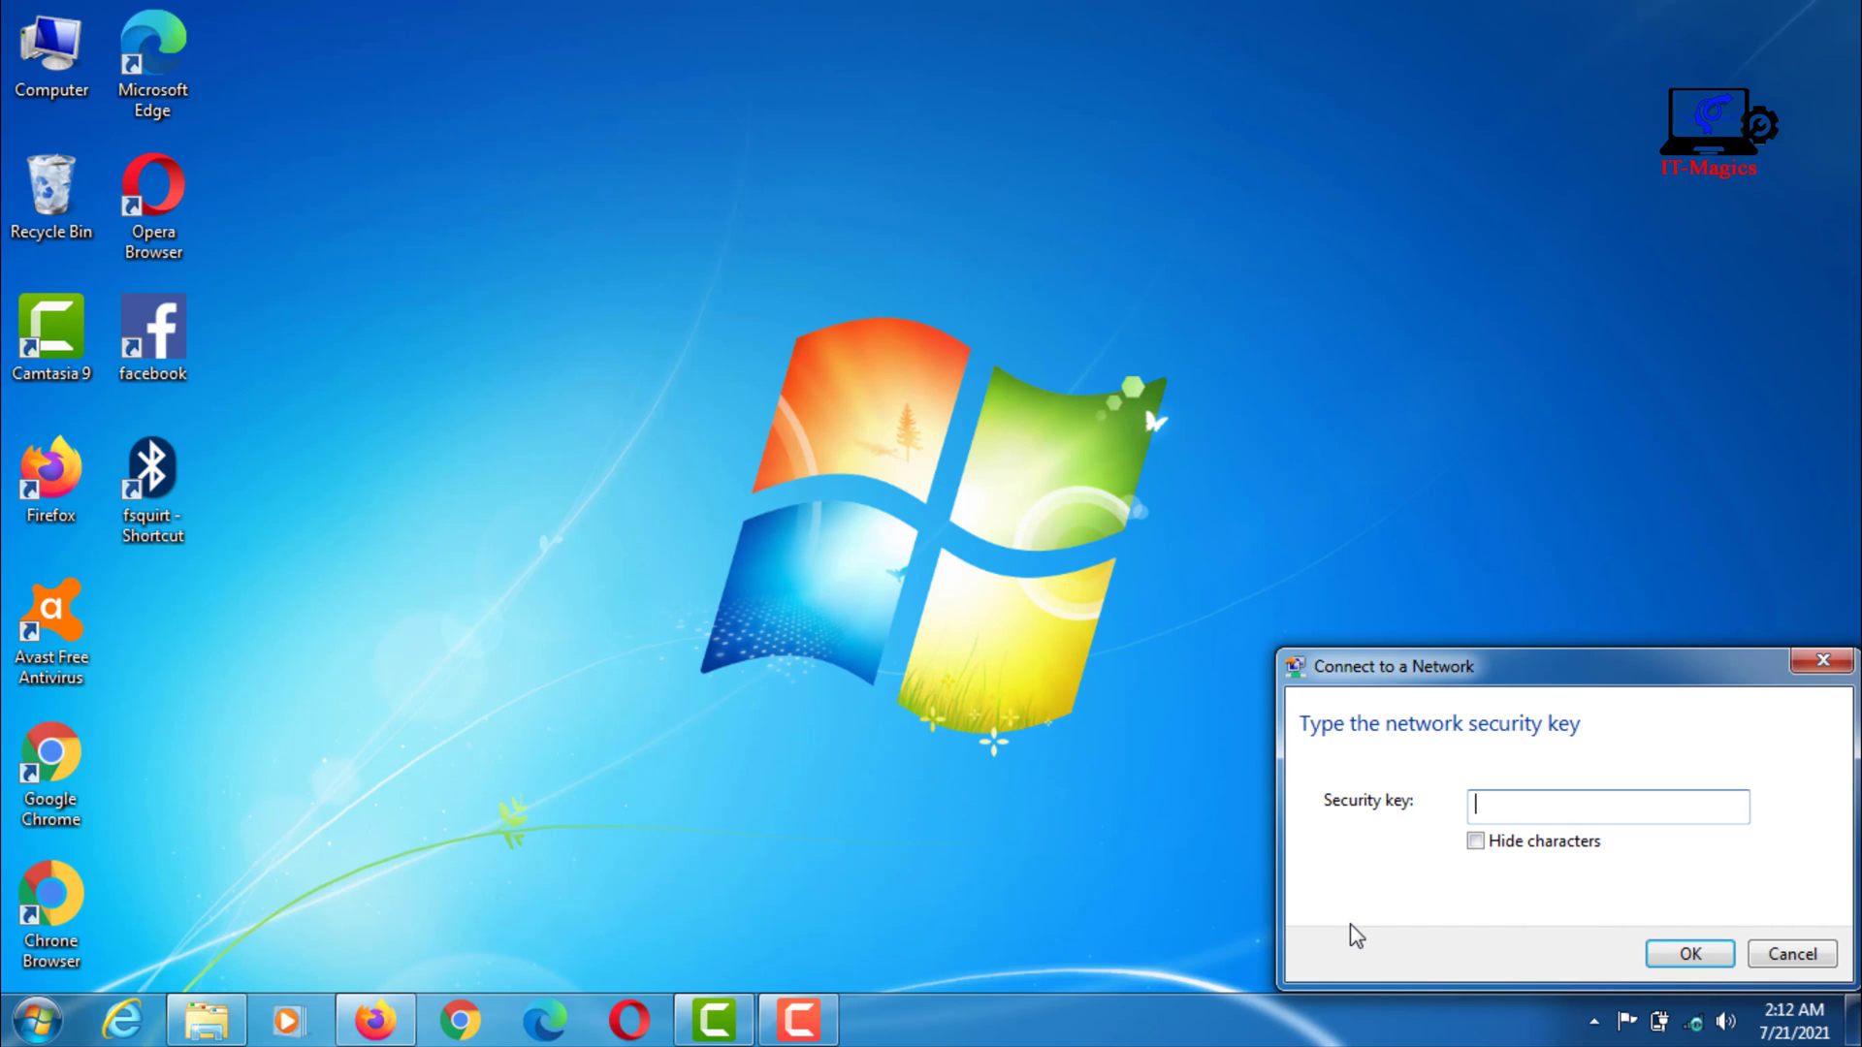
{"action": "left_click", "coordinate": [1520, 808]}
{"action": "left_click", "coordinate": [1687, 954]}
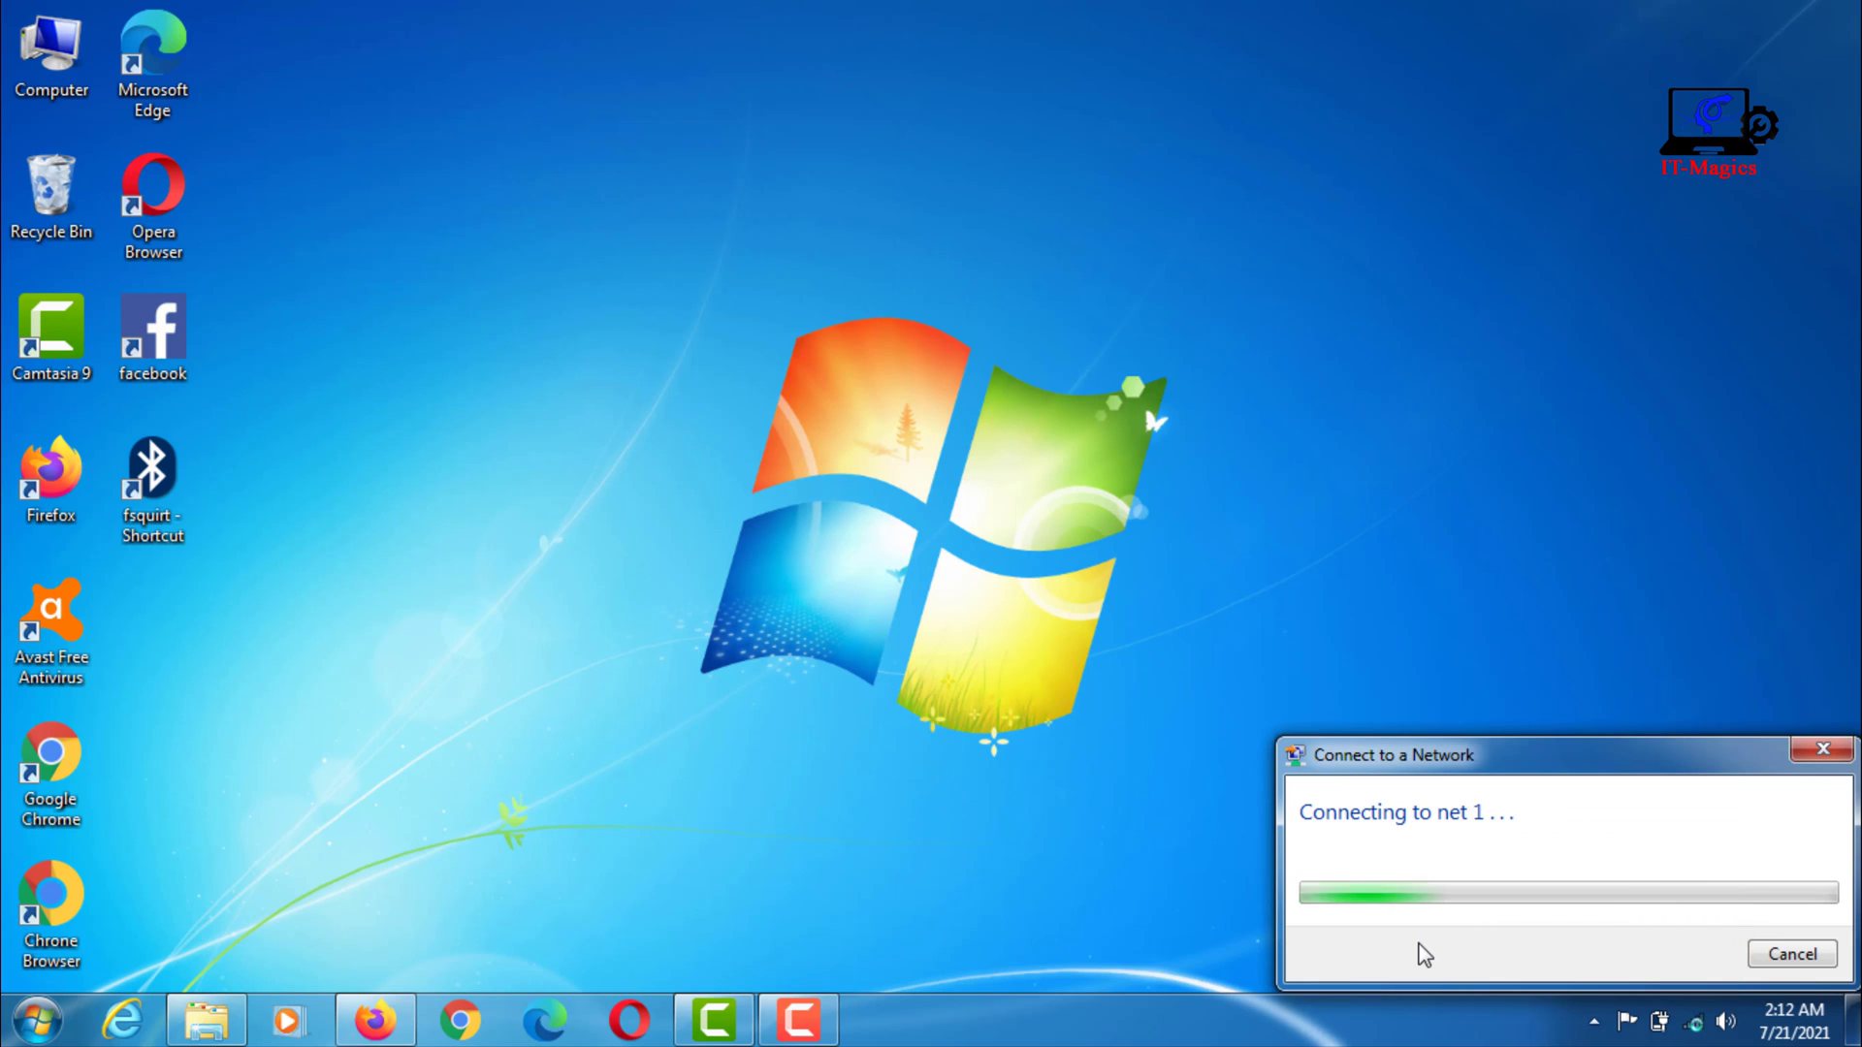